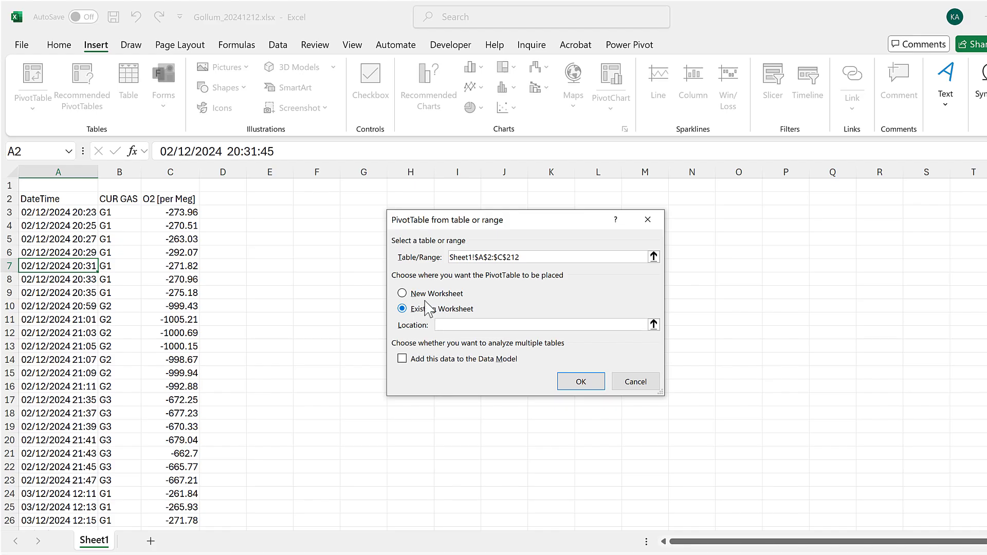
- Place the PivotTable of Sheet1!$A$2:$C$212 on the existing worksheet at cell F2
click(313, 197)
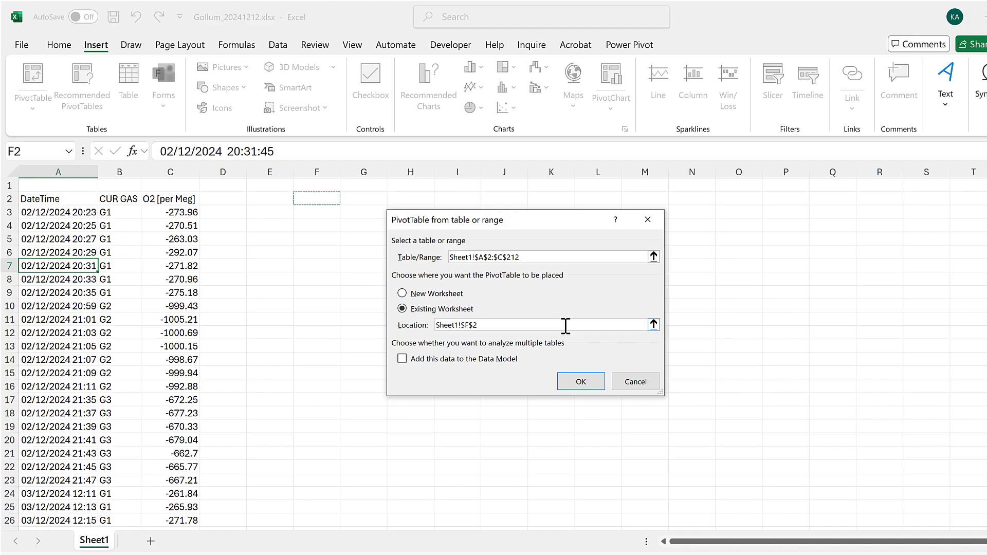
click(582, 383)
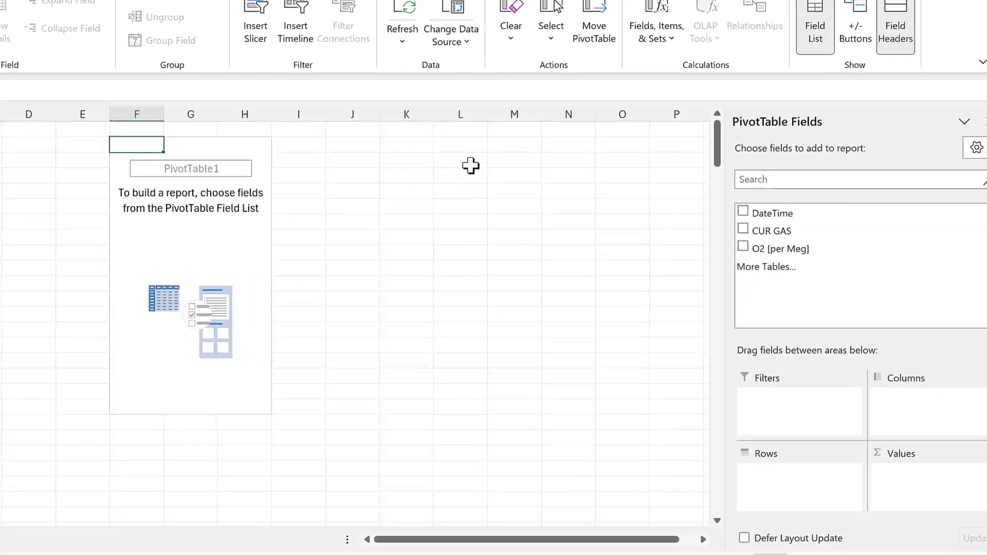
- Start the formula =PIVOTBY( in cell M2 and store it as text with a leading space
click(608, 183)
text(=)
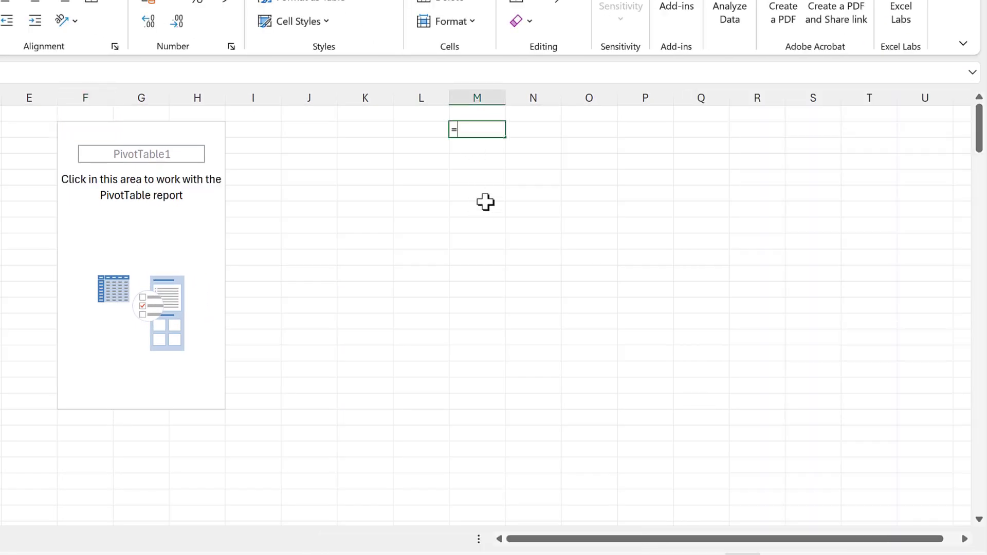
text(pivot)
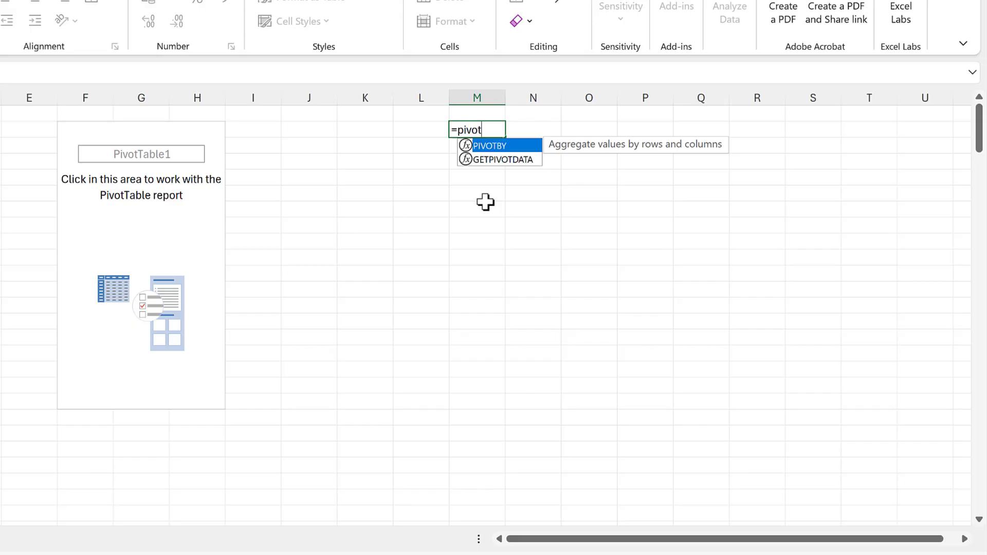
text(by)
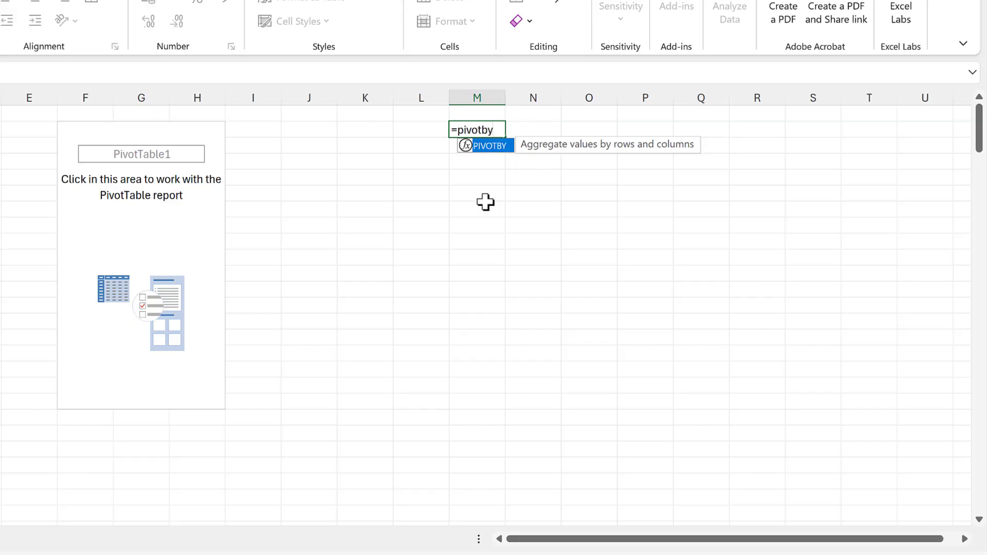
double_click(497, 147)
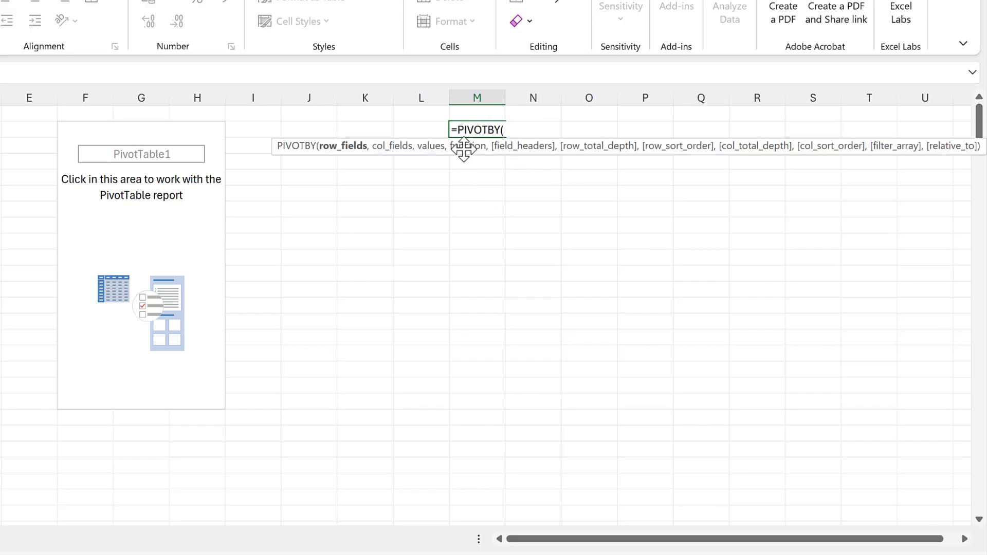
click(452, 130)
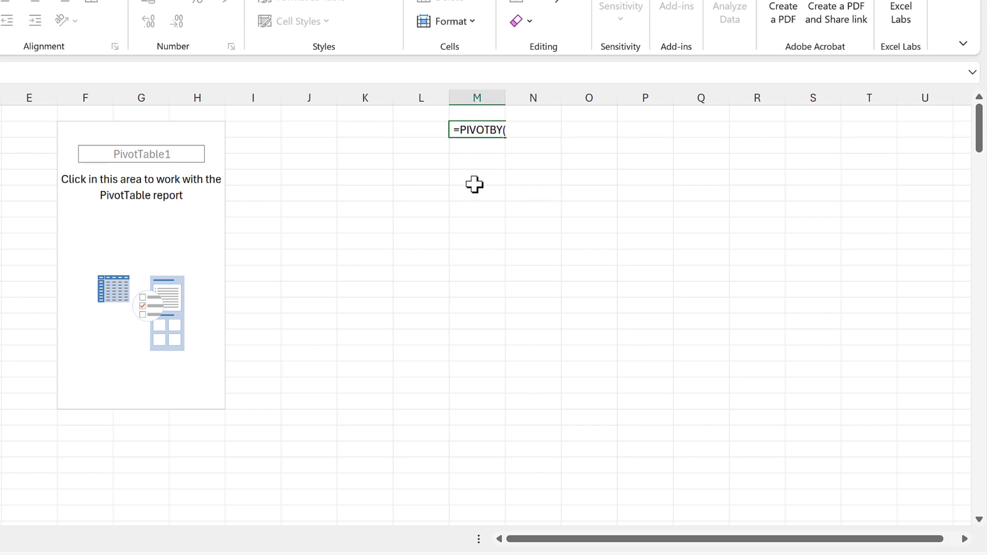
key(Return)
- Add the DateTime field to the PivotTable's rows and group it by Days only
click(88, 128)
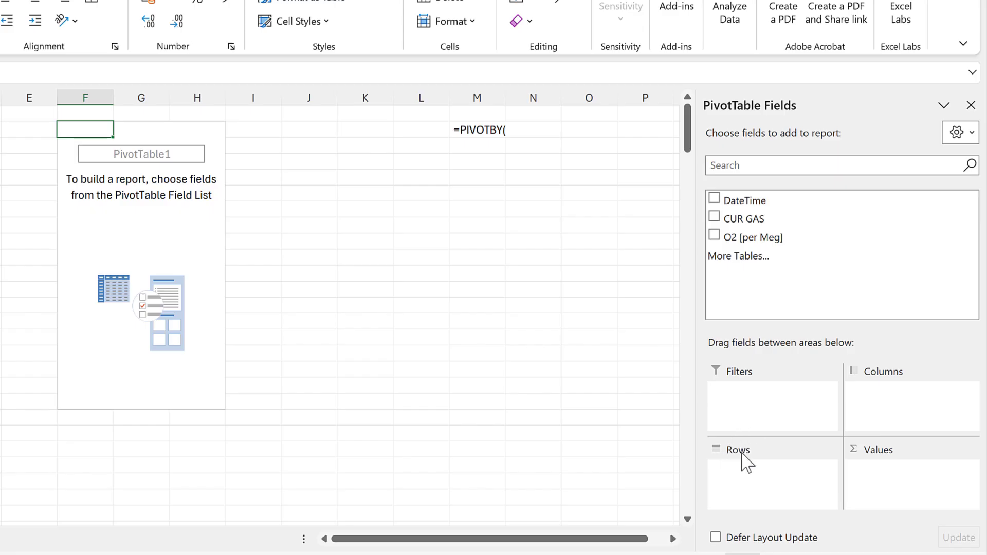
drag(780, 206, 787, 486)
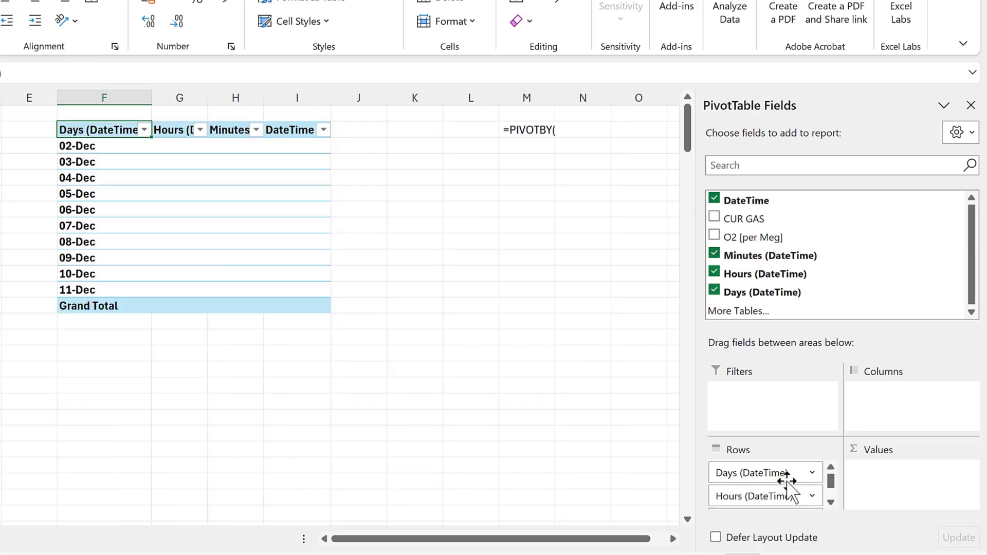
click(99, 160)
right_click(100, 162)
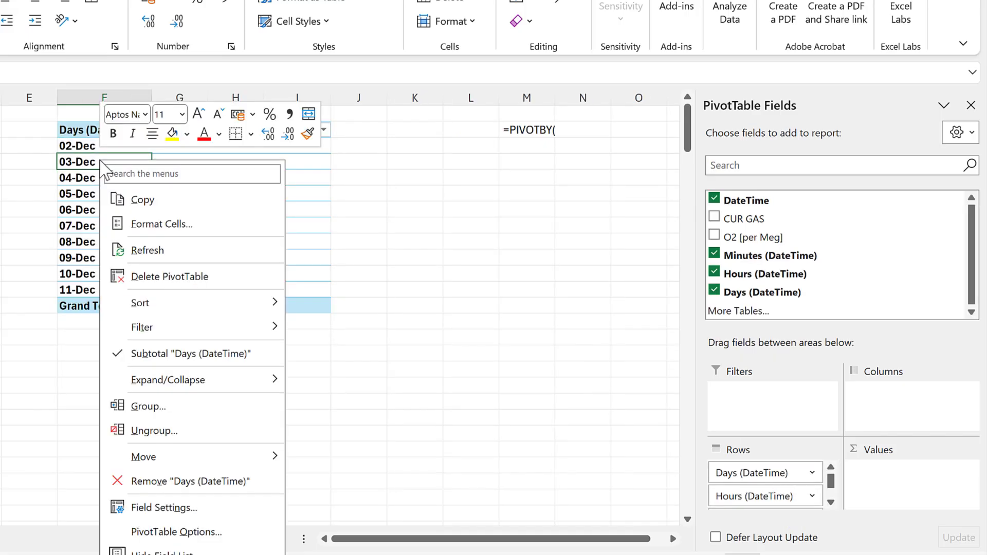
click(149, 406)
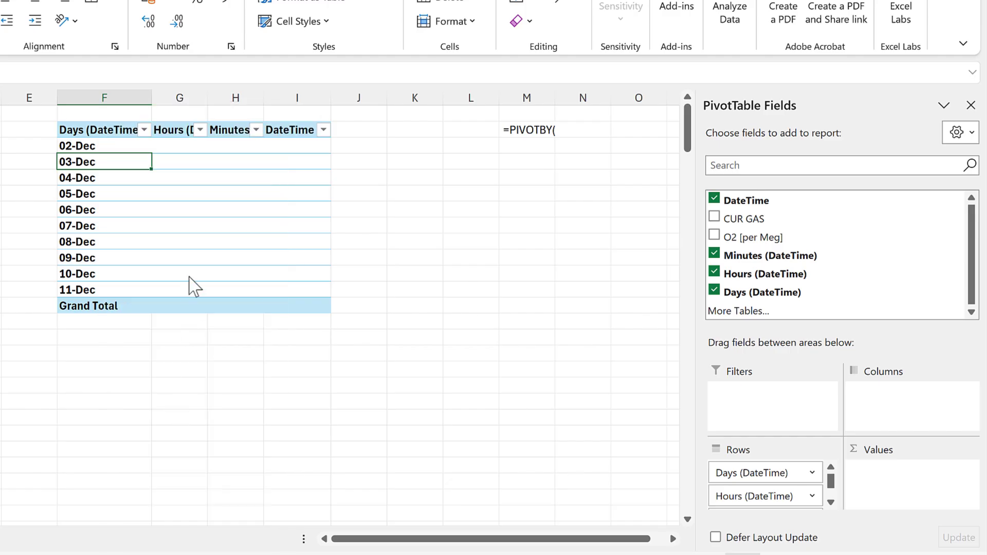
click(108, 394)
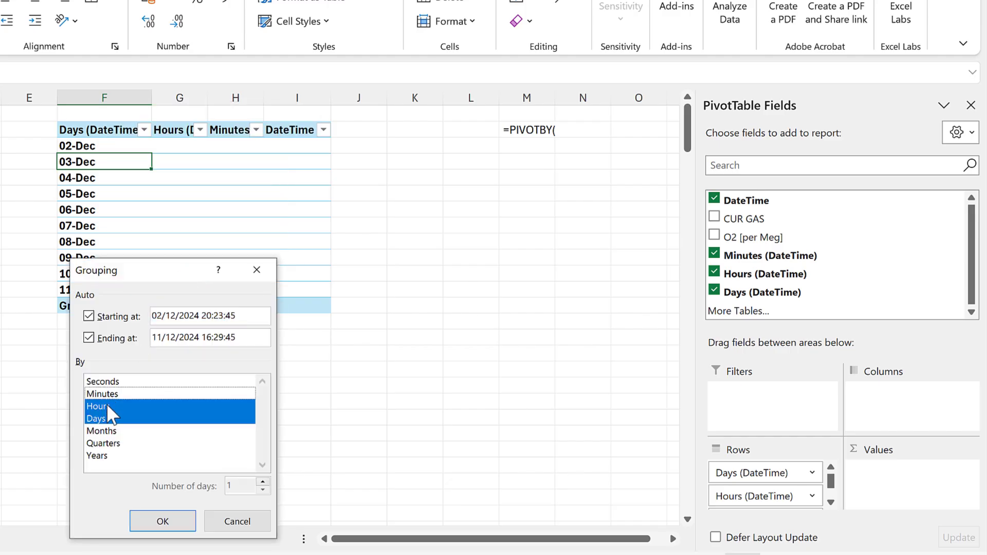
click(110, 408)
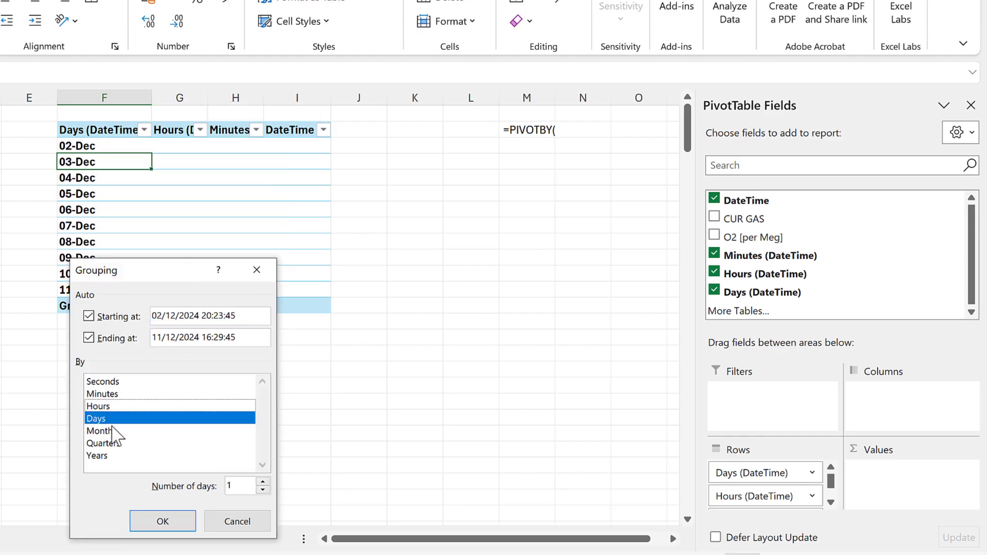
click(161, 523)
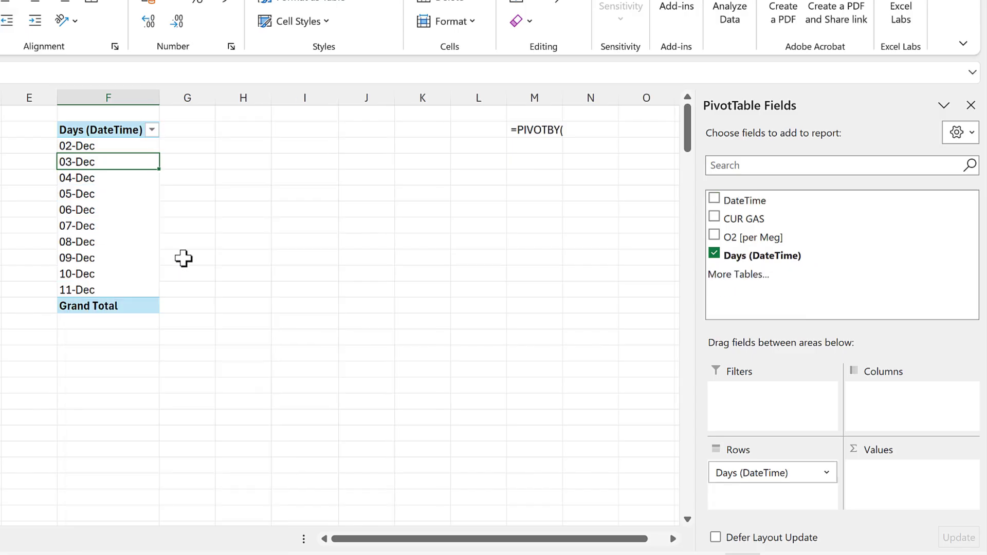
- Move the draft PIVOTBY text from M2 to cell F15, below the PivotTable
click(535, 132)
drag(535, 137, 119, 334)
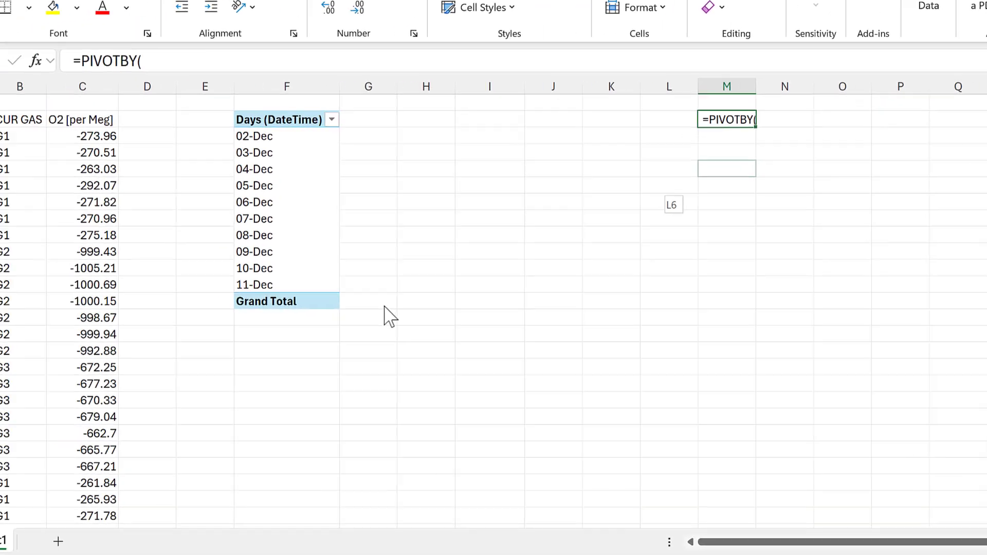
drag(430, 339, 430, 340)
- Enter A3:A212 as the row_fields argument of the PIVOTBY draft in F15 and keep the formula stored as text
click(197, 52)
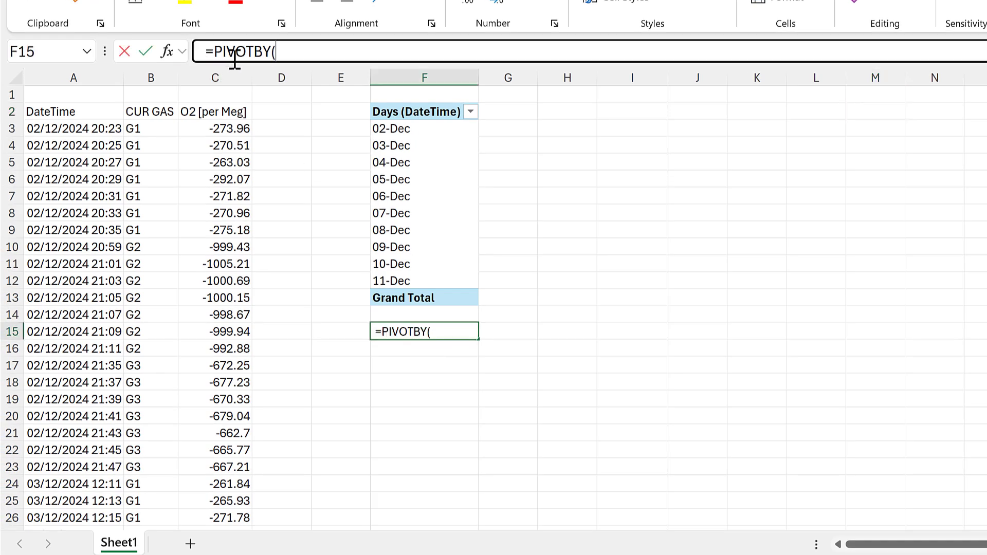
click(308, 52)
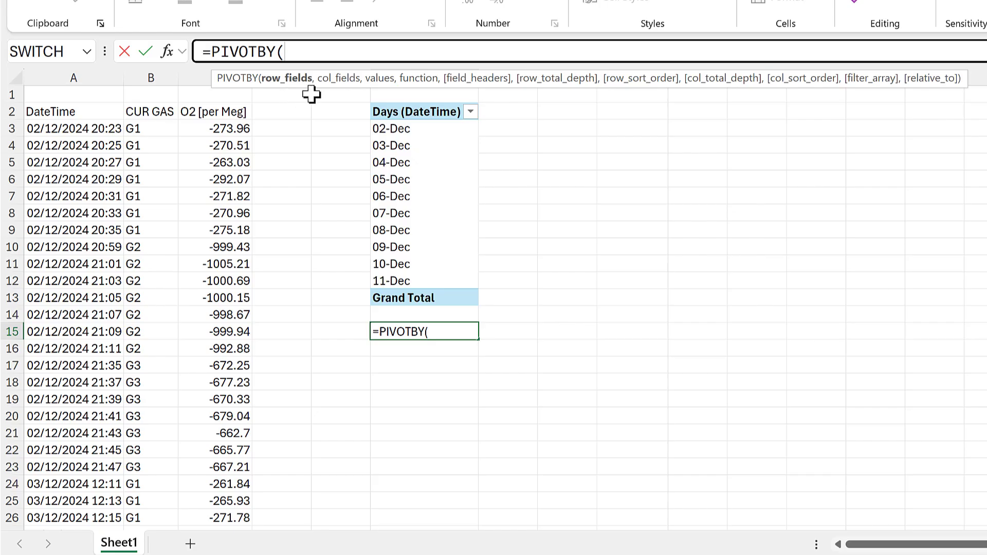
click(85, 132)
key(ctrl+shift+Down)
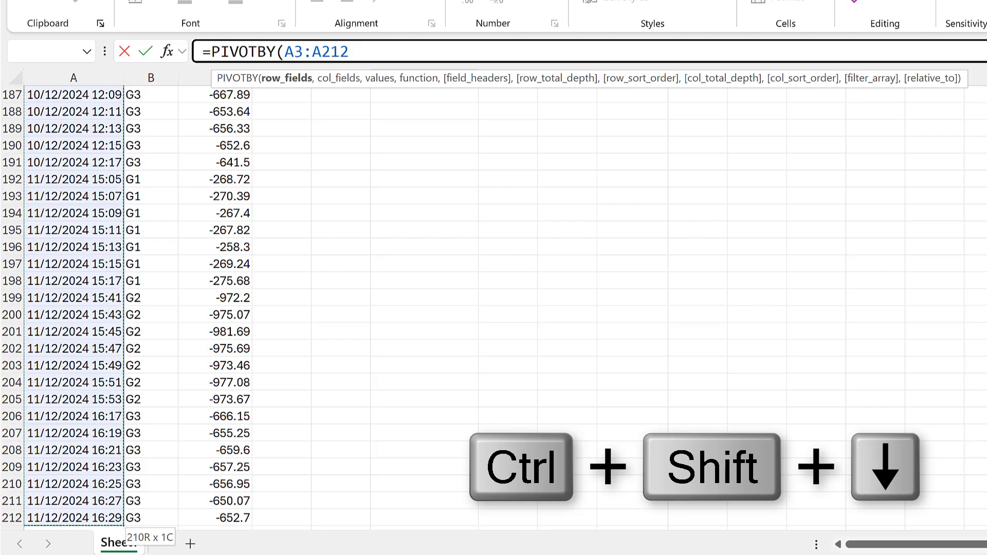
scroll(126, 308, up, 20)
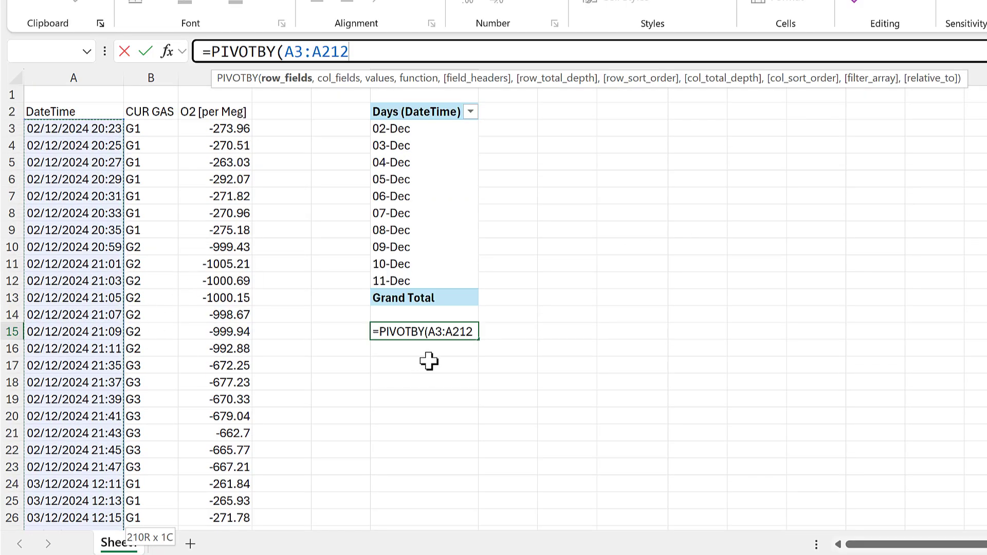
click(208, 52)
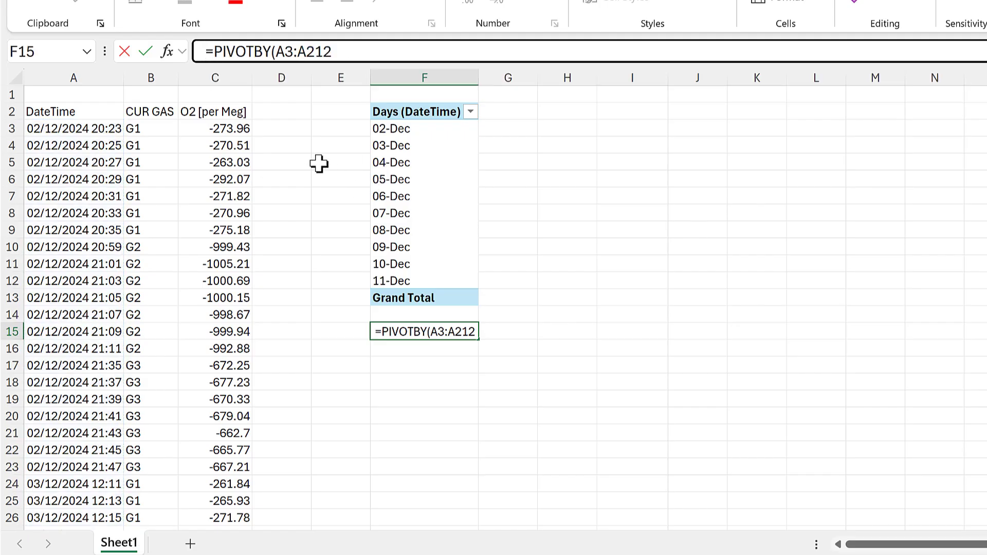
key(Return)
- Enter =INT(A3) in cell D3 and fill it down alongside the data rows
click(282, 130)
text(=int)
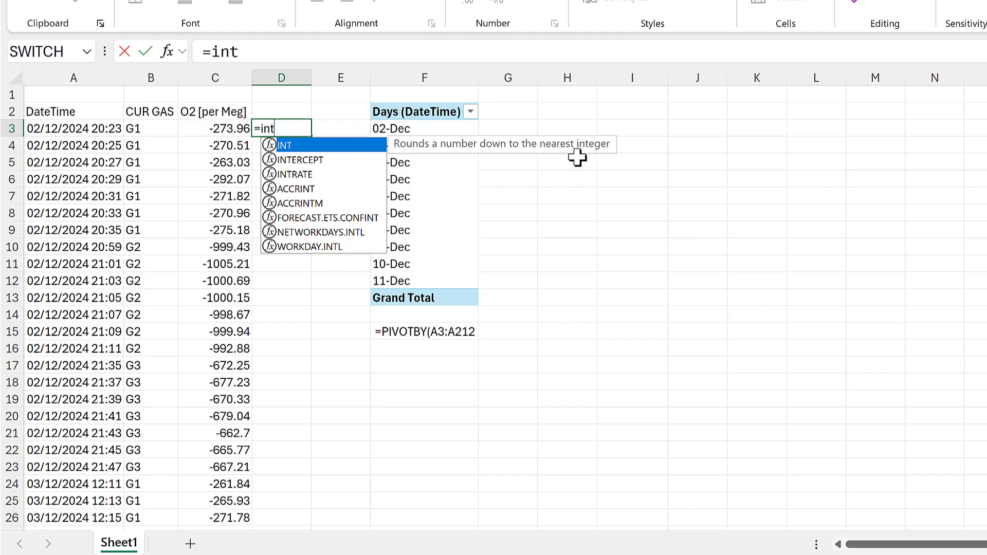
key(Tab)
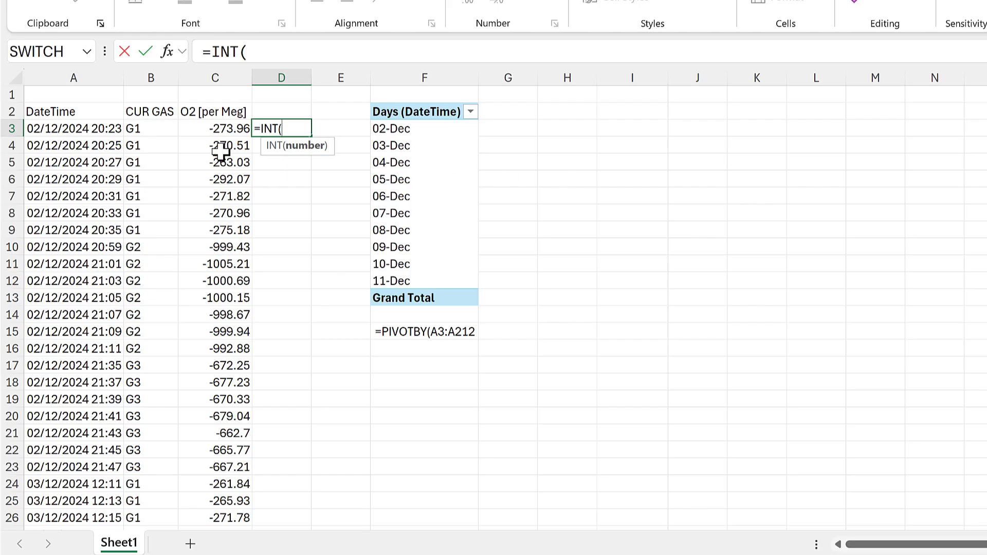
click(100, 126)
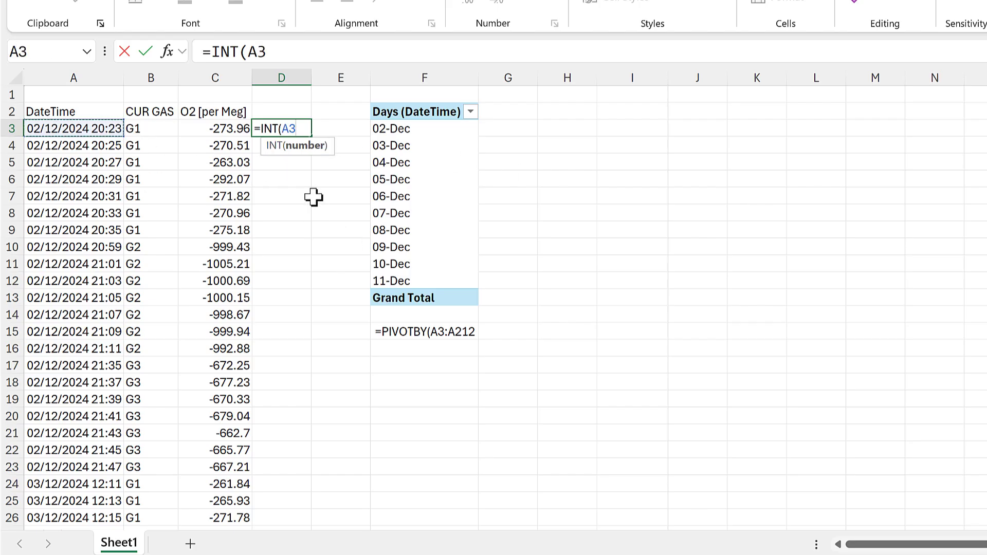
key(Return)
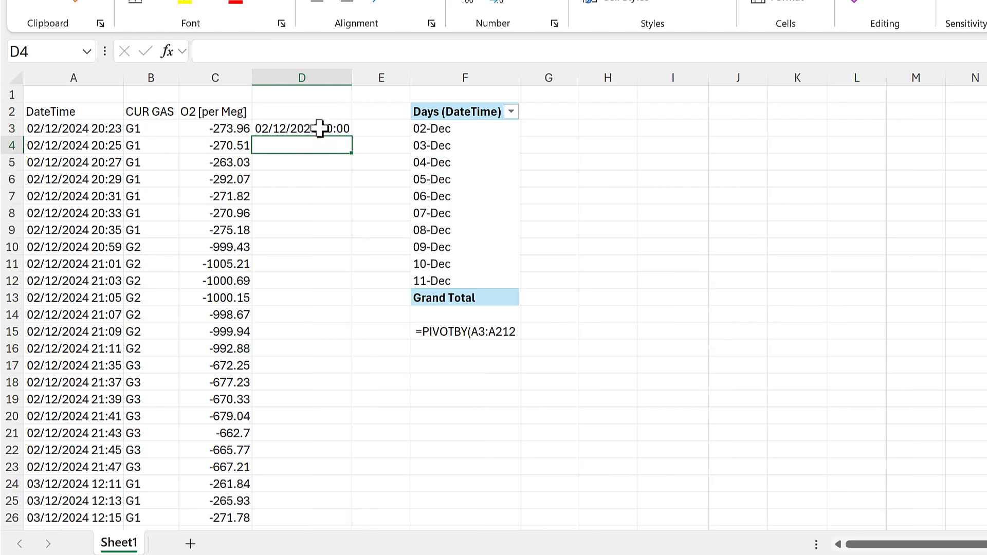
click(331, 129)
double_click(350, 139)
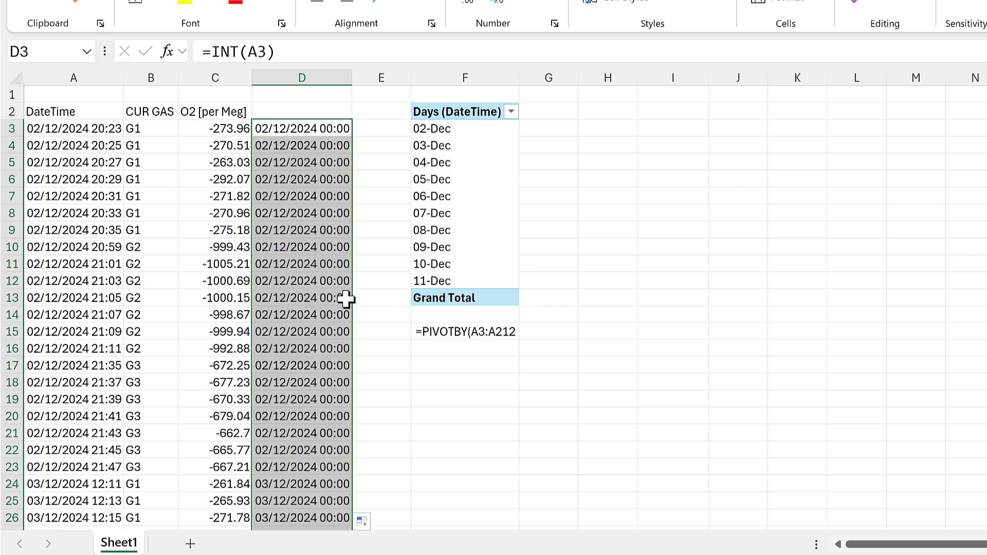
- Wrap the A3:A212 row_fields range of the PIVOTBY draft in F15 in INT and keep it stored as text
click(469, 332)
click(199, 51)
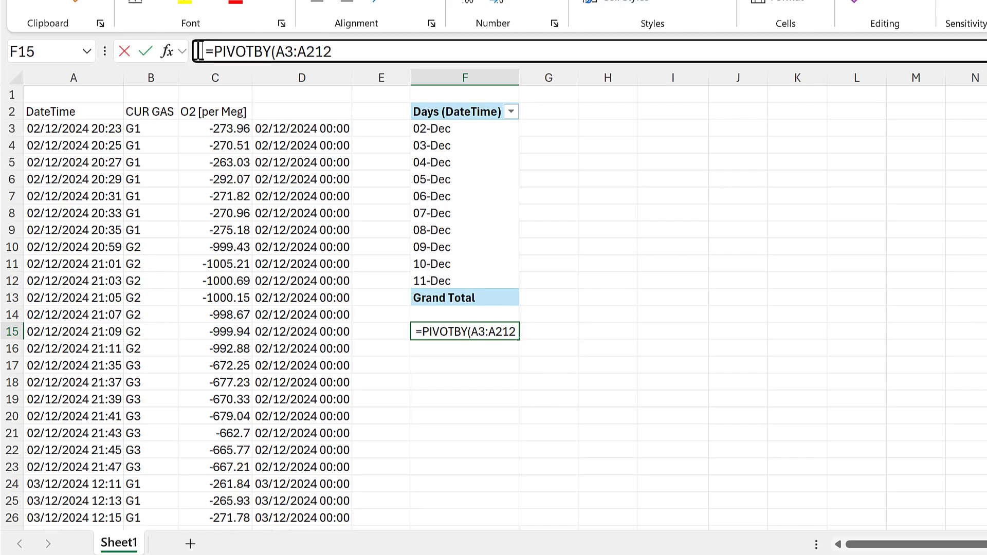
click(283, 51)
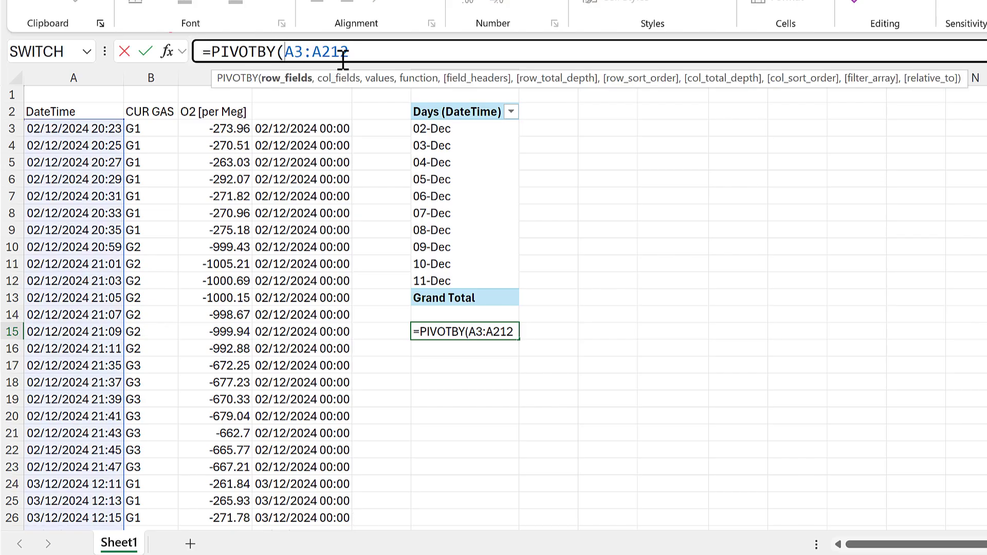
text(INT)
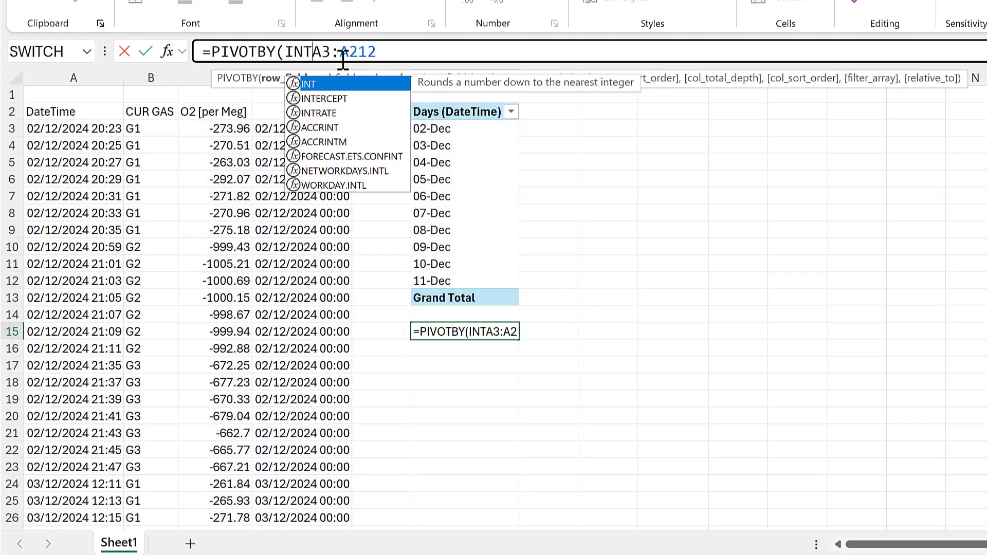
text(()
click(448, 52)
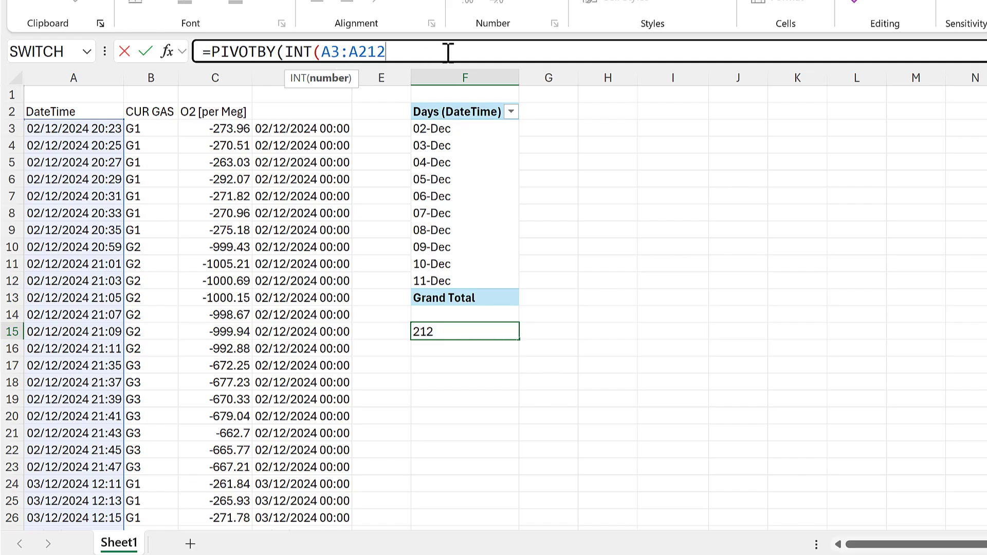
text())
click(201, 56)
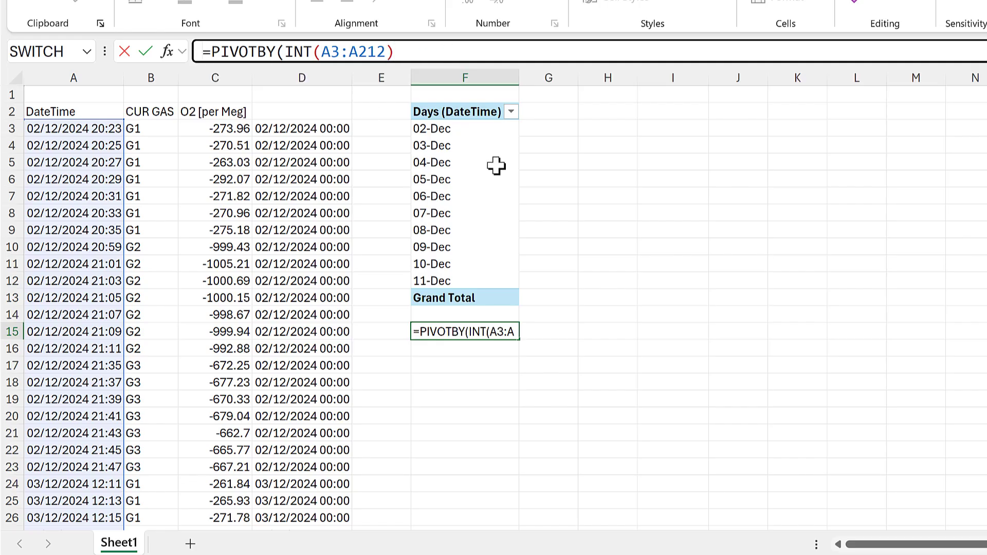
key(Return)
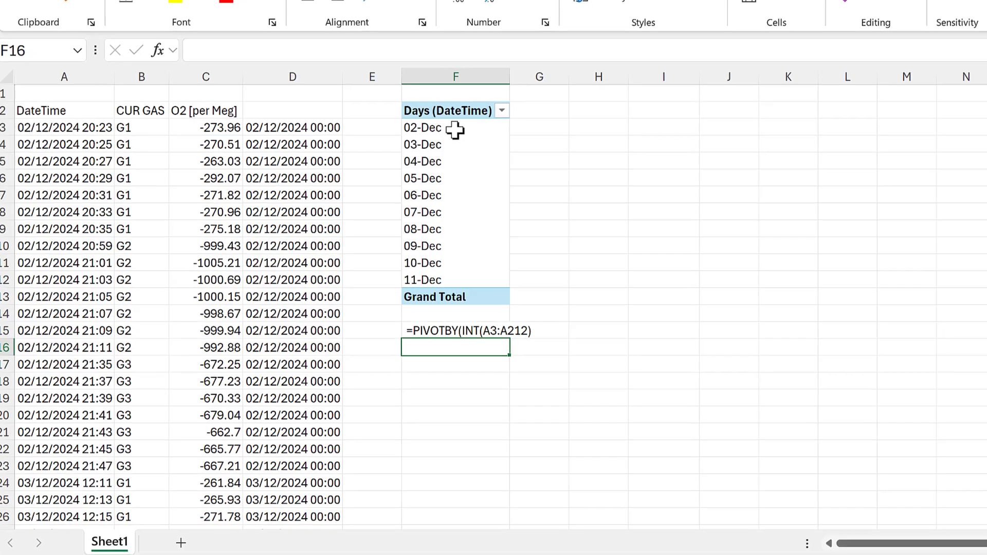
- Add the CUR GAS field to the PivotTable's columns
click(447, 128)
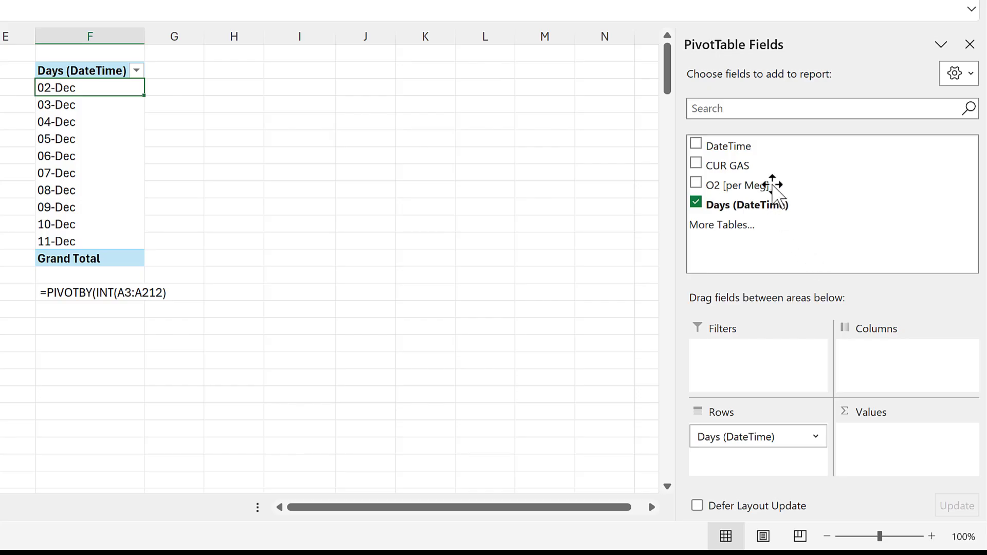
drag(743, 162, 894, 364)
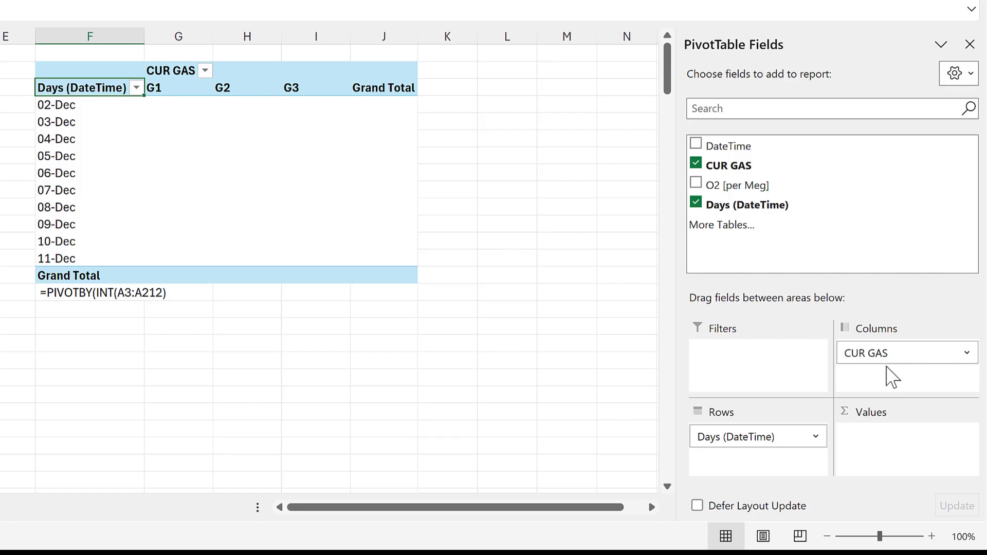
- Add B3:B212 as the col_fields argument of the PIVOTBY draft in F15 and keep the formula stored as text
click(91, 295)
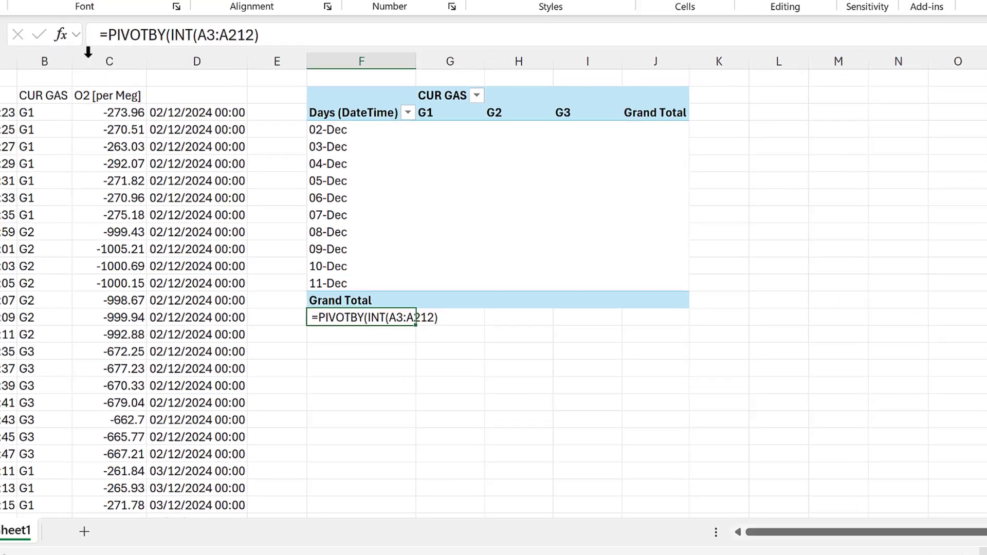
click(206, 46)
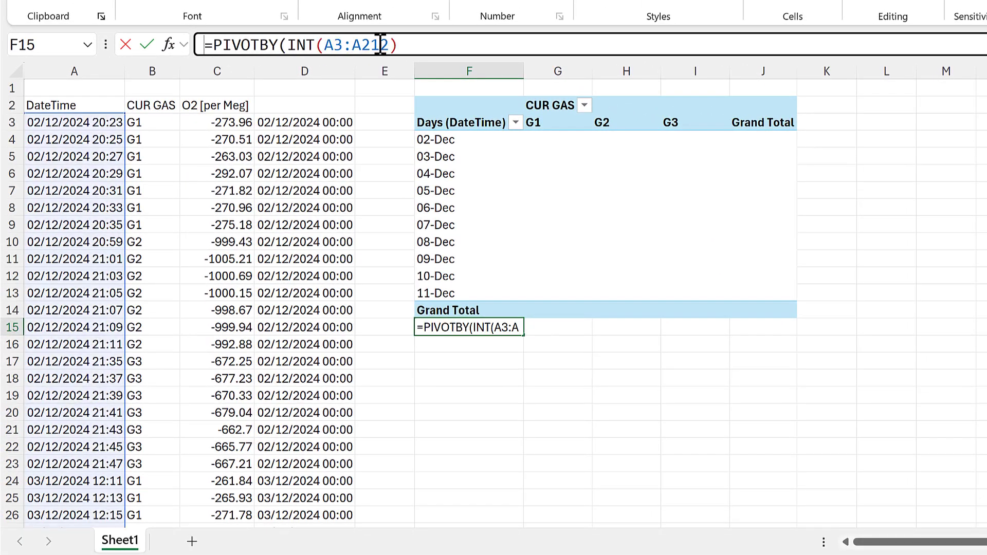
click(404, 46)
text(,)
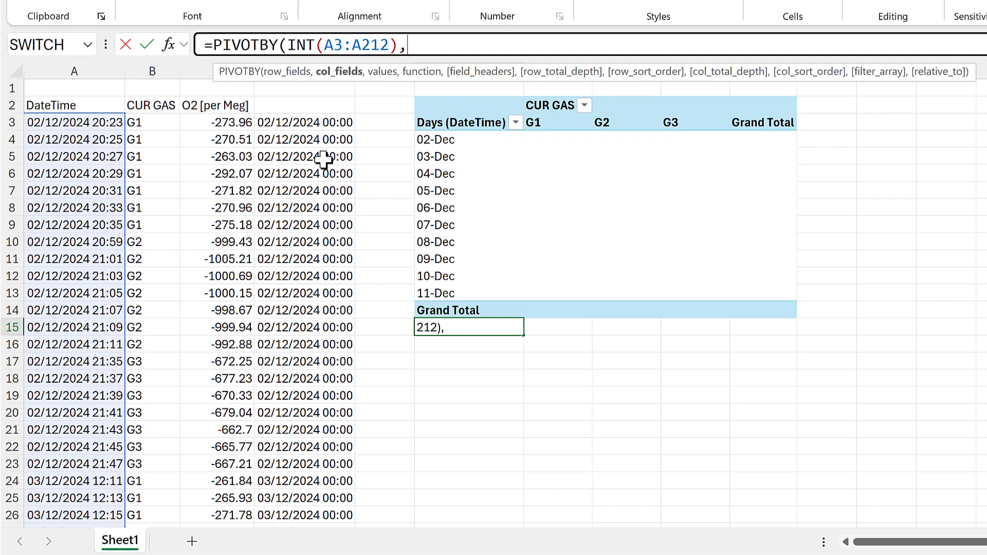
click(168, 124)
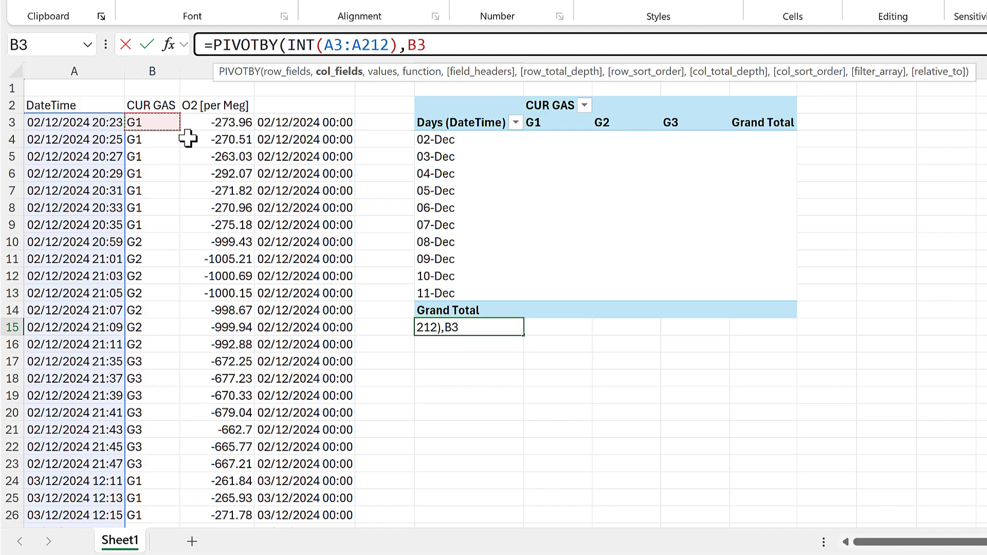
key(ctrl+shift+Down)
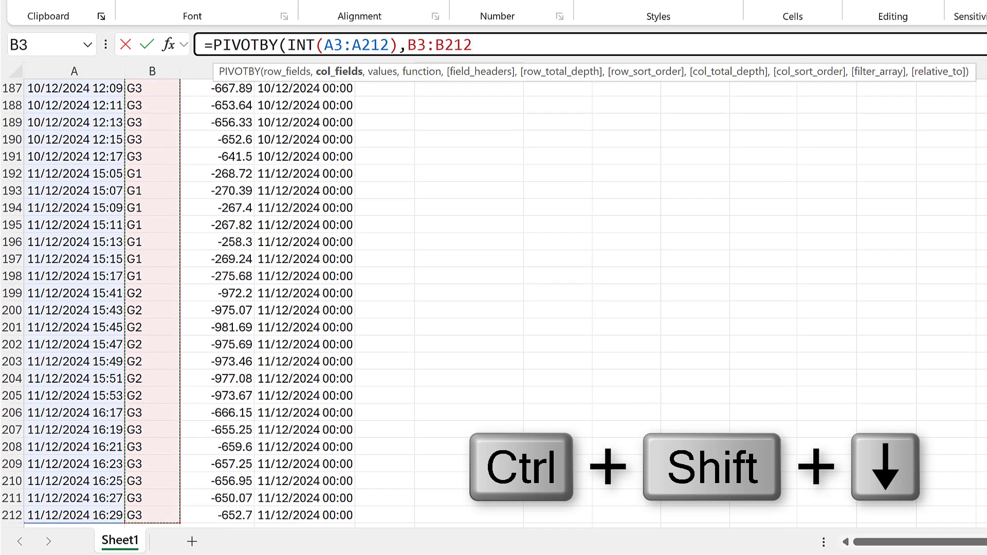
key(ctrl+BackSpace)
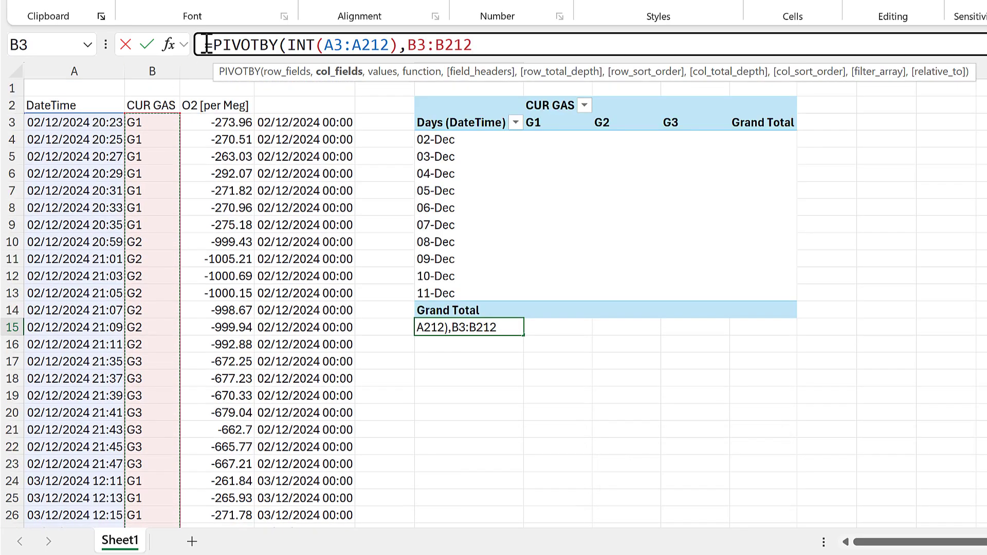
click(206, 44)
key(Return)
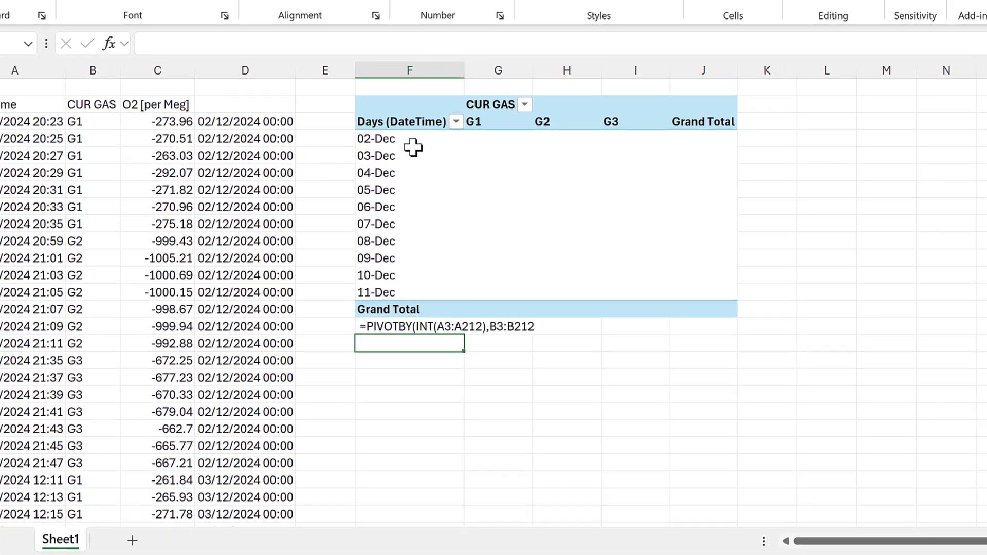
- Add the O2 [per Meg] field to the PivotTable's values and summarise it by Average
click(471, 145)
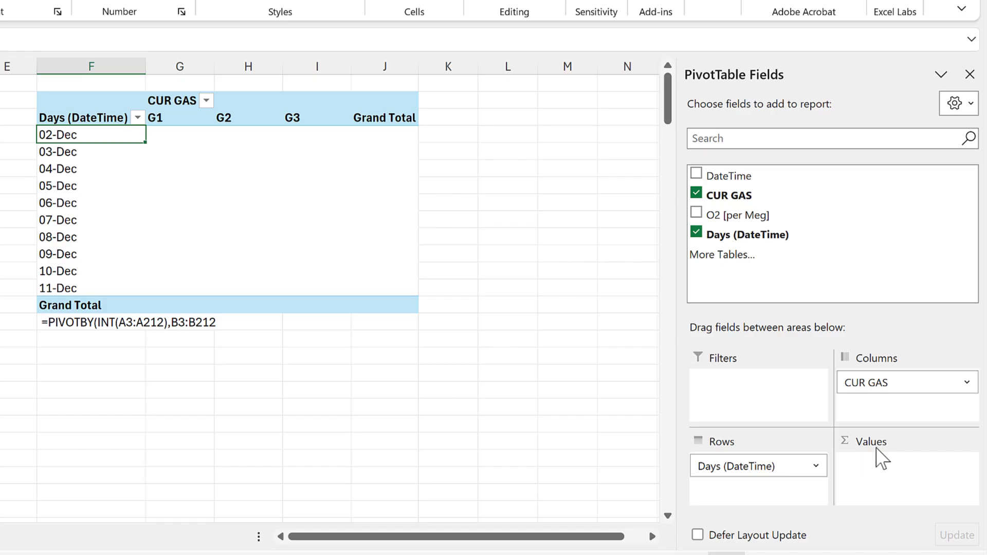
drag(730, 216, 895, 519)
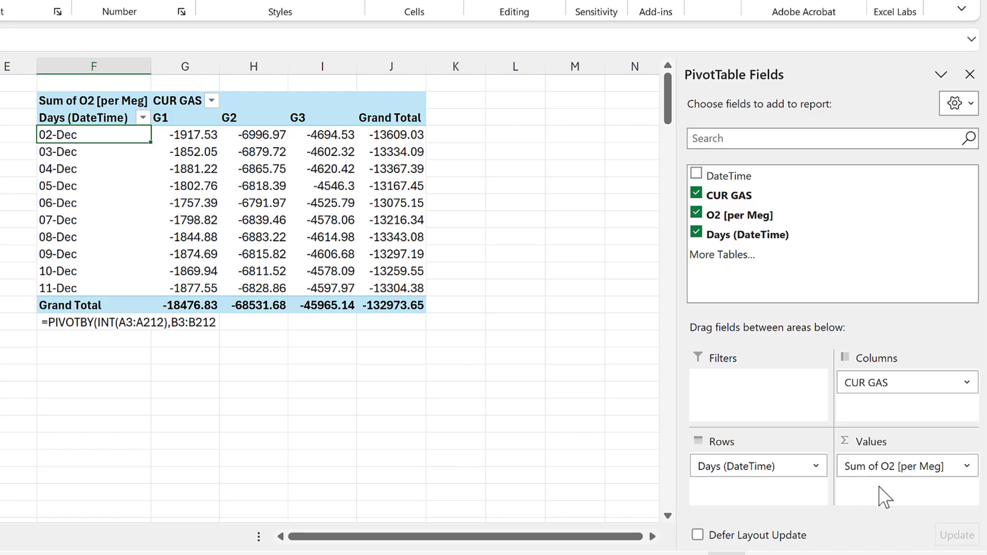
click(968, 467)
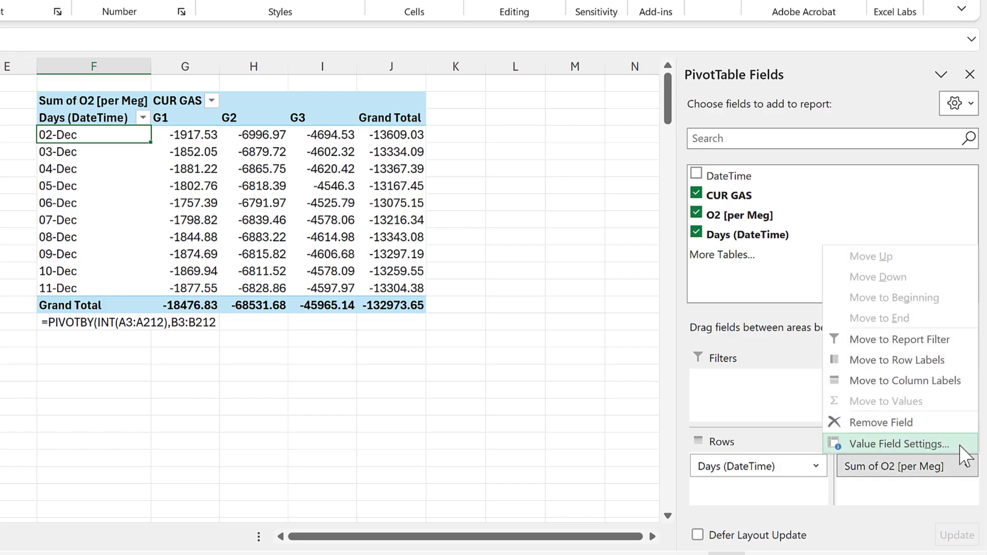
click(900, 444)
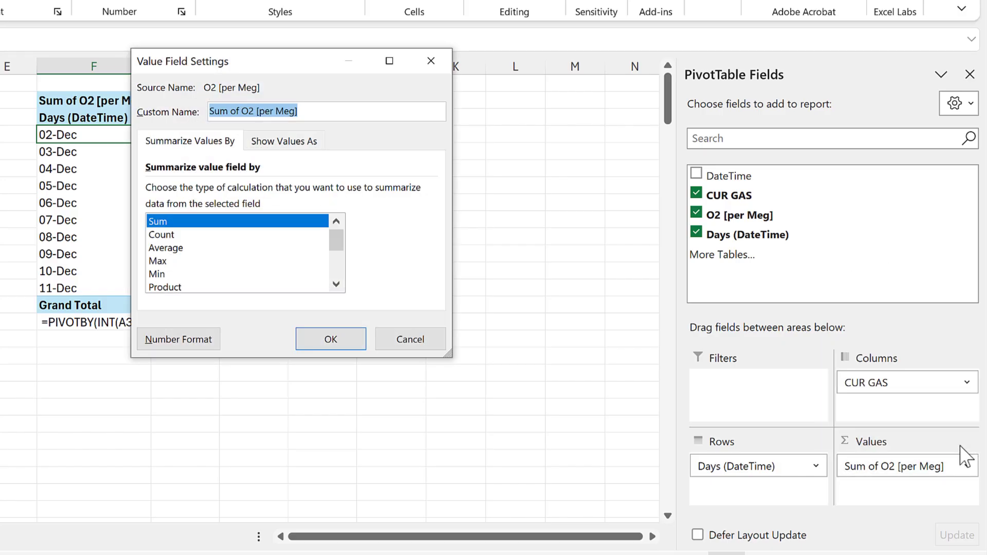
click(165, 248)
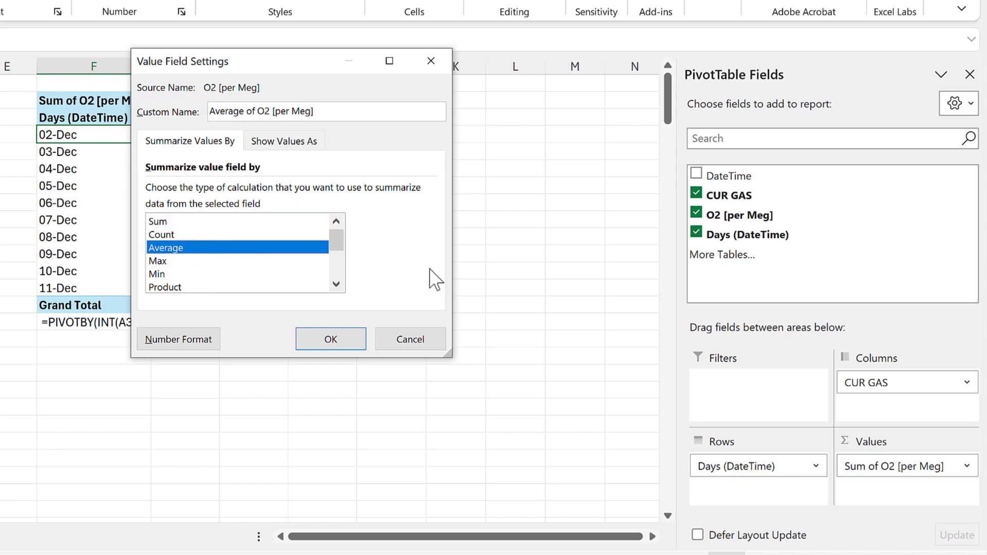
click(359, 344)
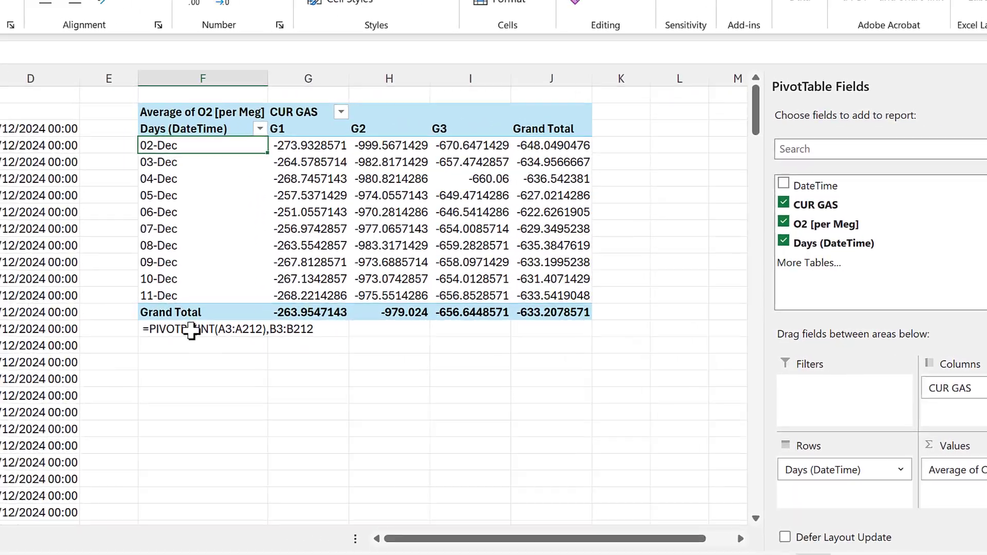
- Turn the PIVOTBY draft in F15 back into a live formula and add C3:C212 as its values argument
click(203, 330)
click(187, 84)
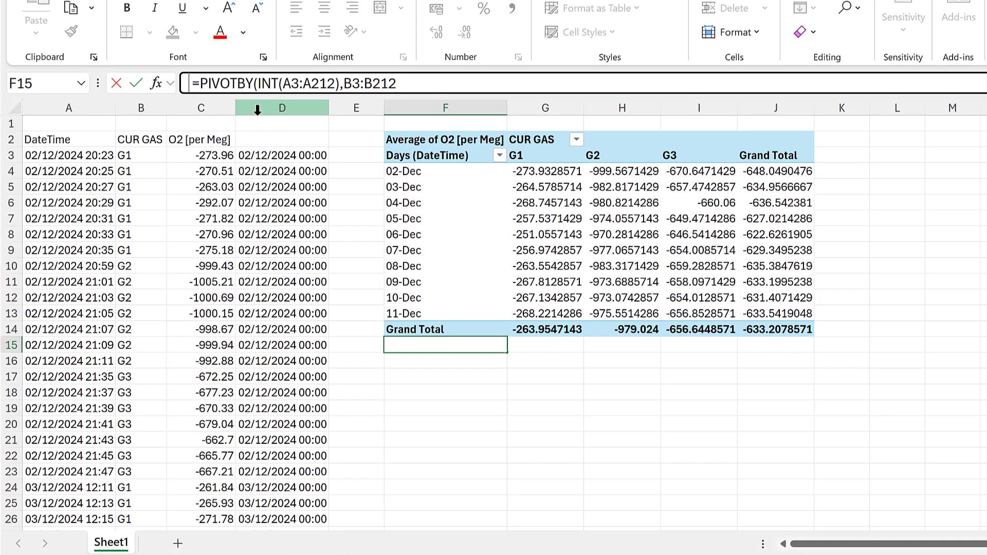
key(End)
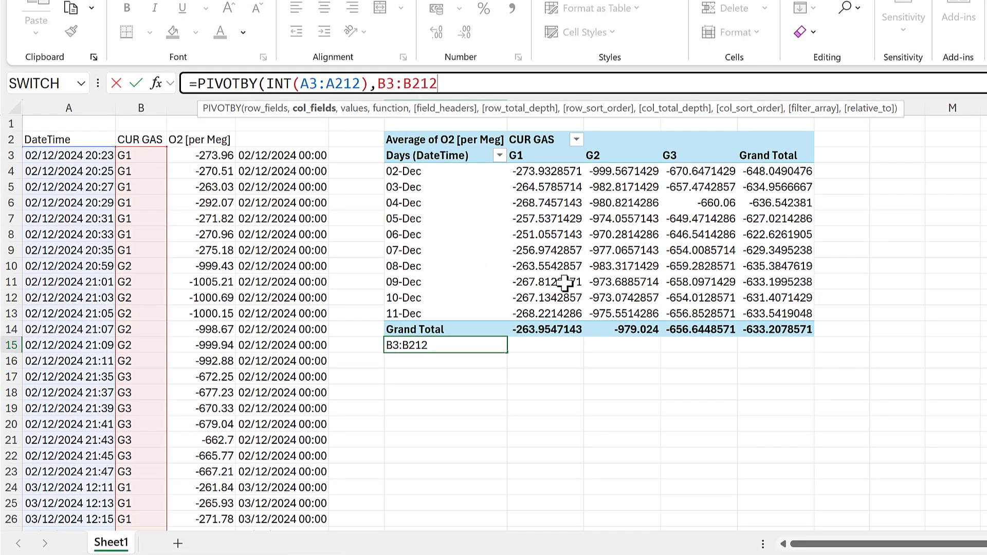
text(,)
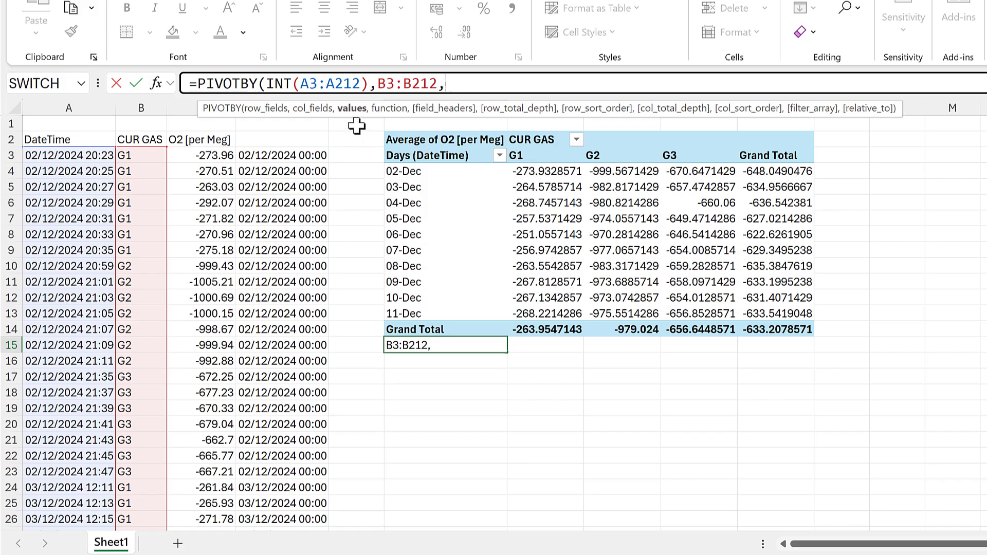
click(219, 155)
key(ctrl+shift+Down)
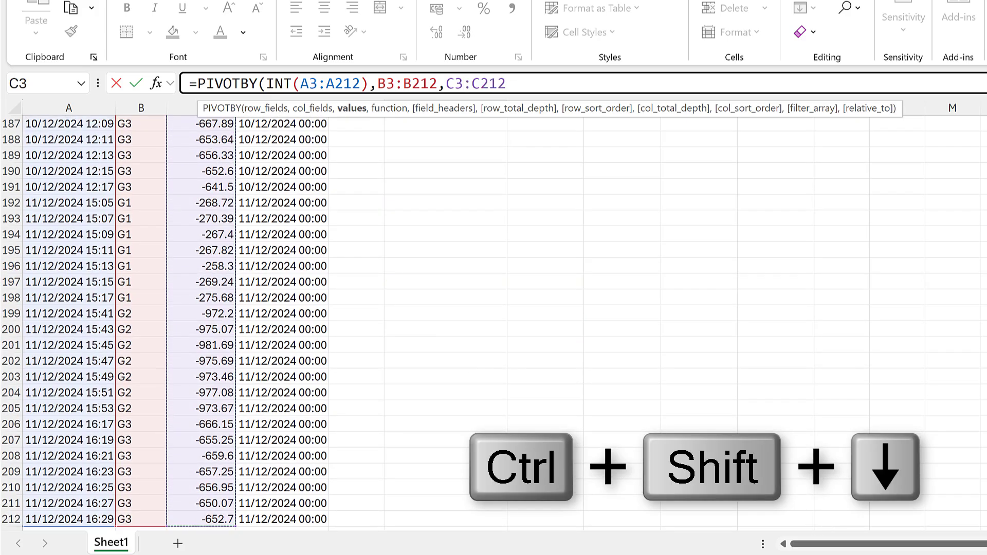
- Complete the PIVOTBY formula in F15 with AVERAGE as the function argument and enter it
text(,)
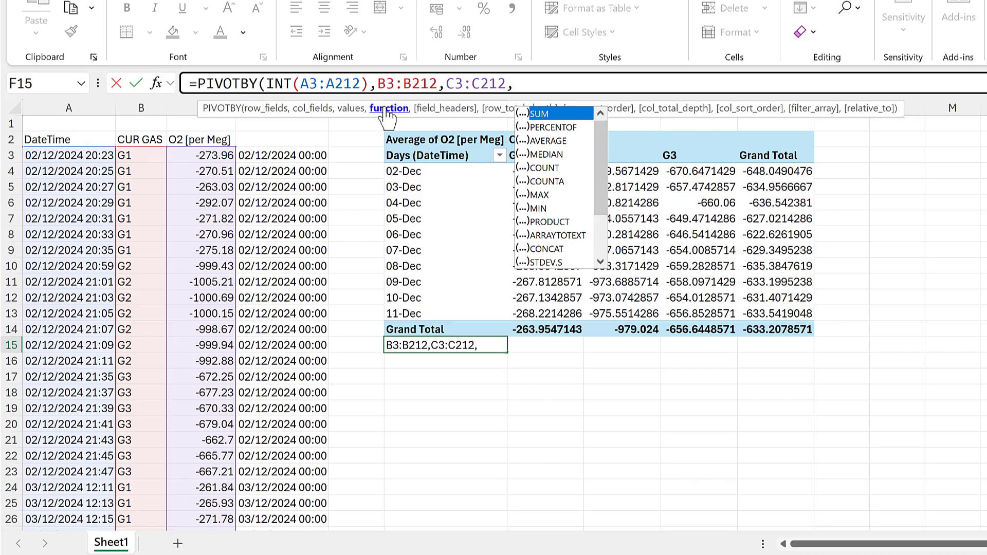
double_click(564, 142)
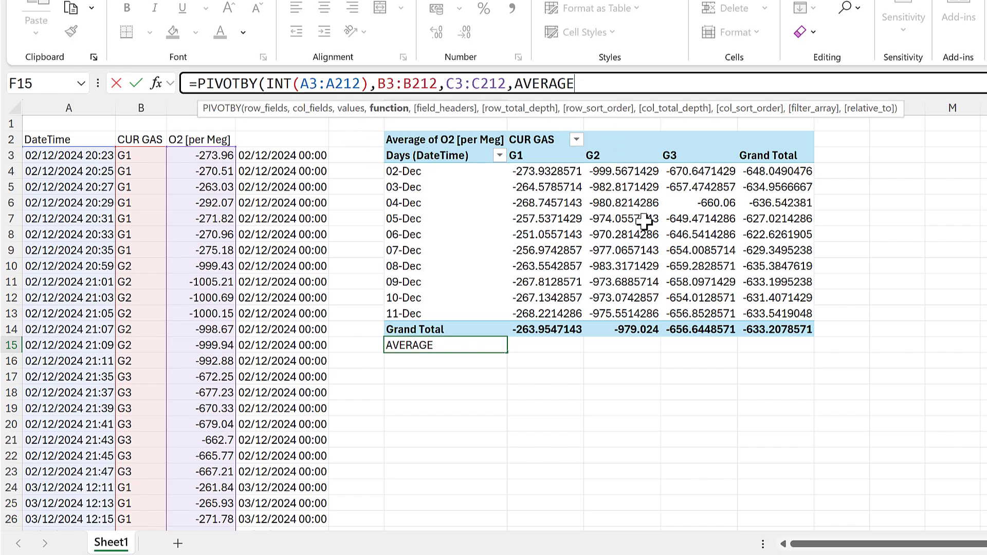
text())
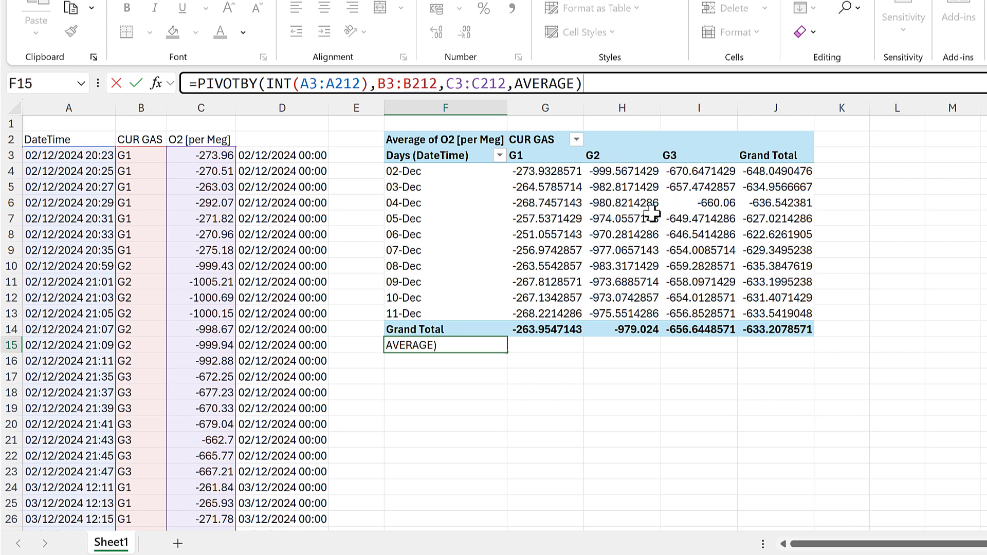
key(Return)
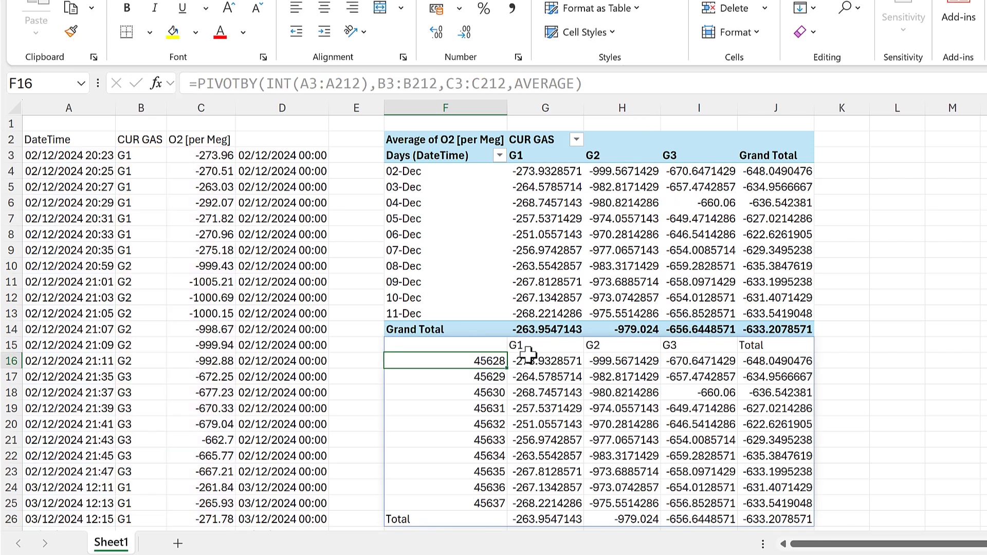
click(482, 346)
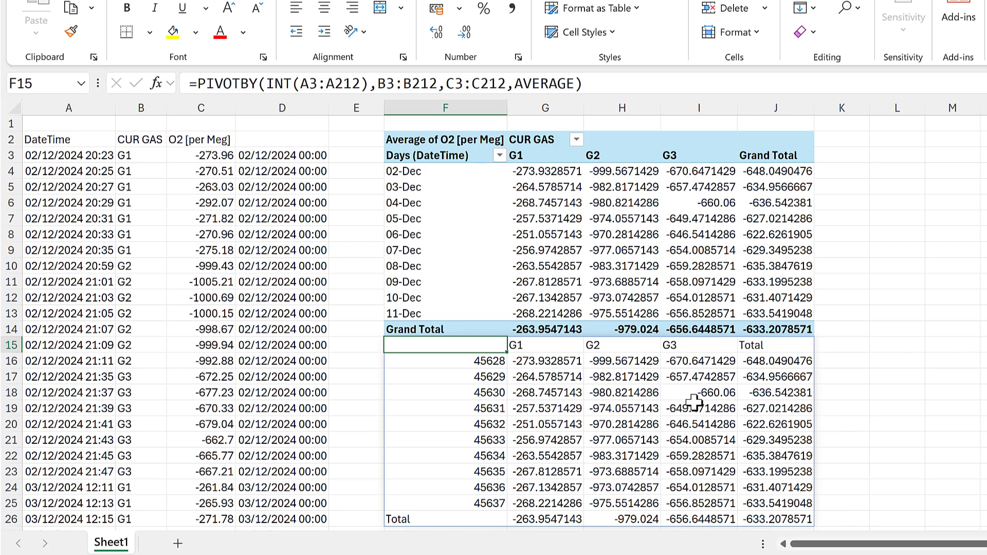
- Format the PIVOTBY row labels in F16:F25 with the custom number format dd-mmm
scroll(694, 399, down, 1)
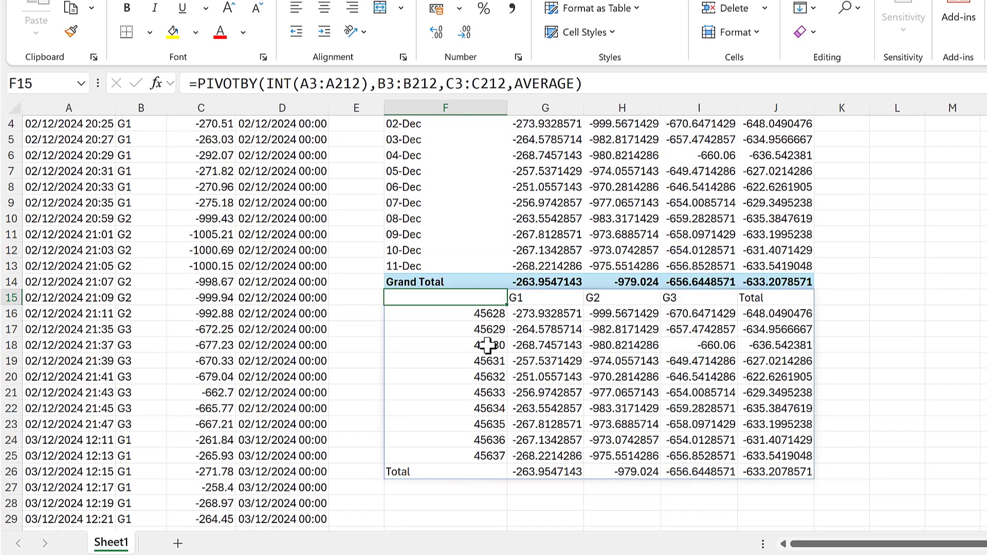
drag(474, 319, 474, 457)
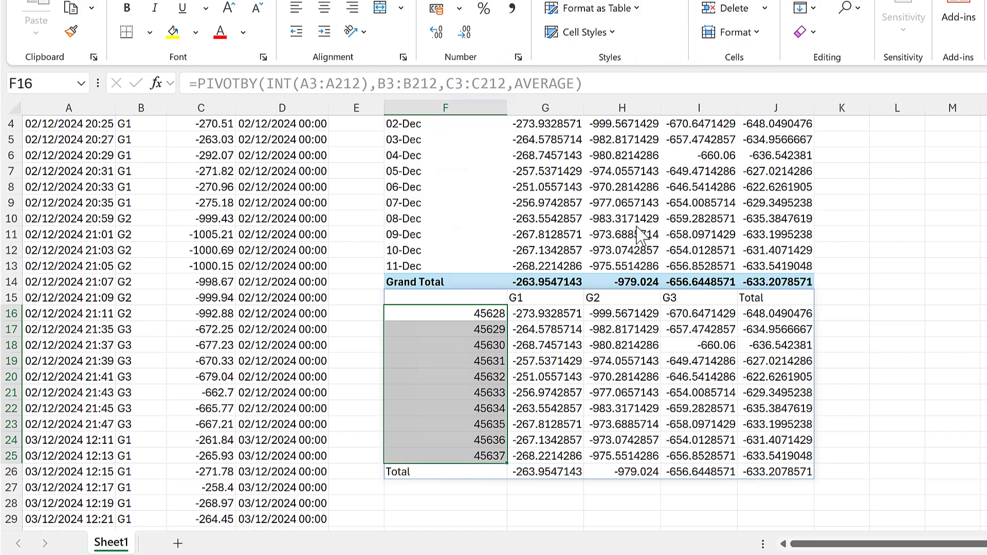
key(ctrl+1)
click(431, 143)
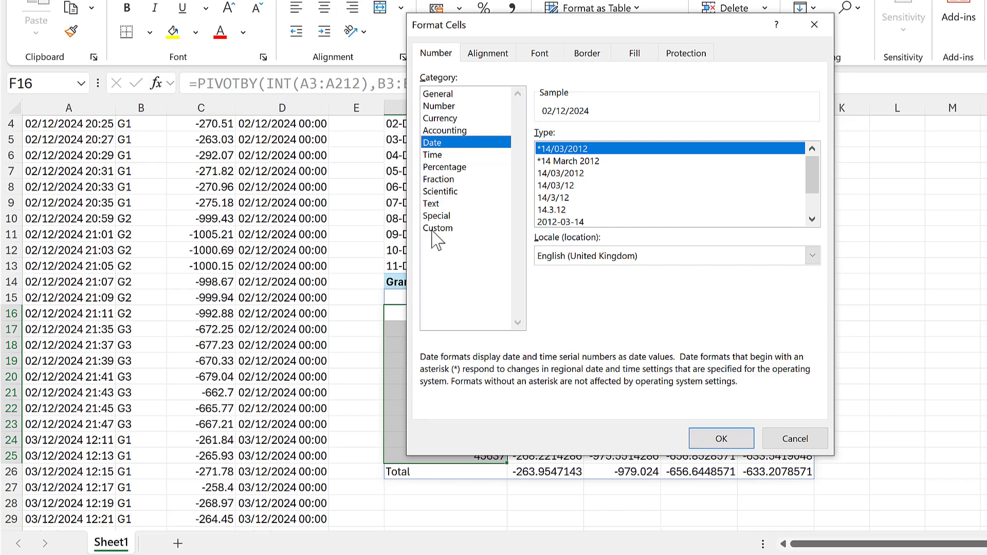
click(434, 228)
scroll(812, 299, down, 3)
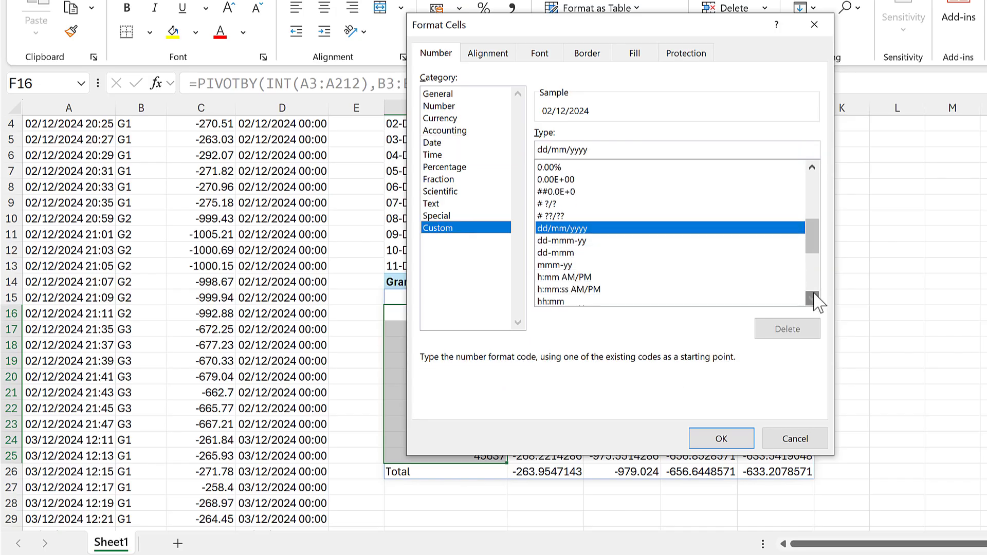
scroll(812, 298, down, 2)
click(565, 230)
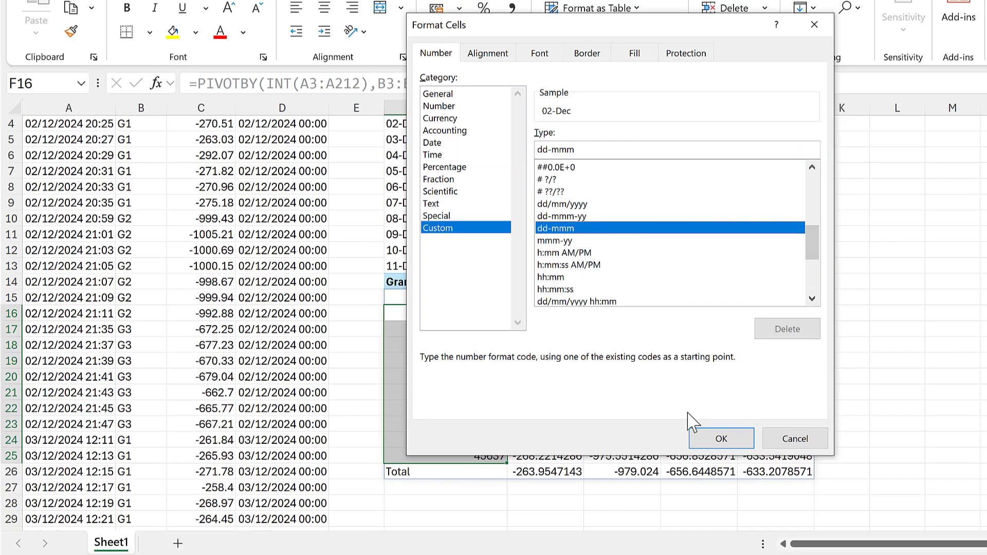
click(721, 439)
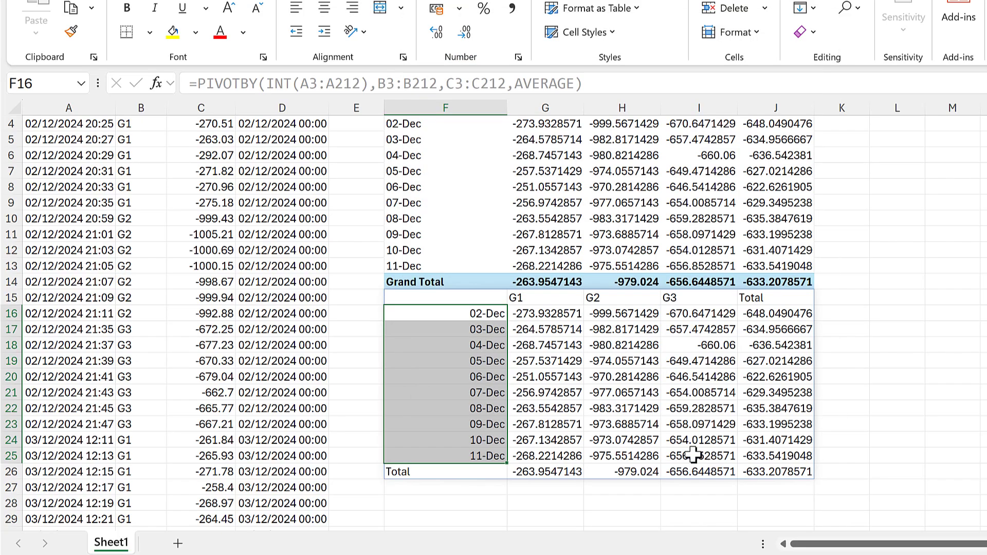
click(586, 362)
- Turn off the PivotTable's grand totals for rows and columns
scroll(841, 402, up, 1)
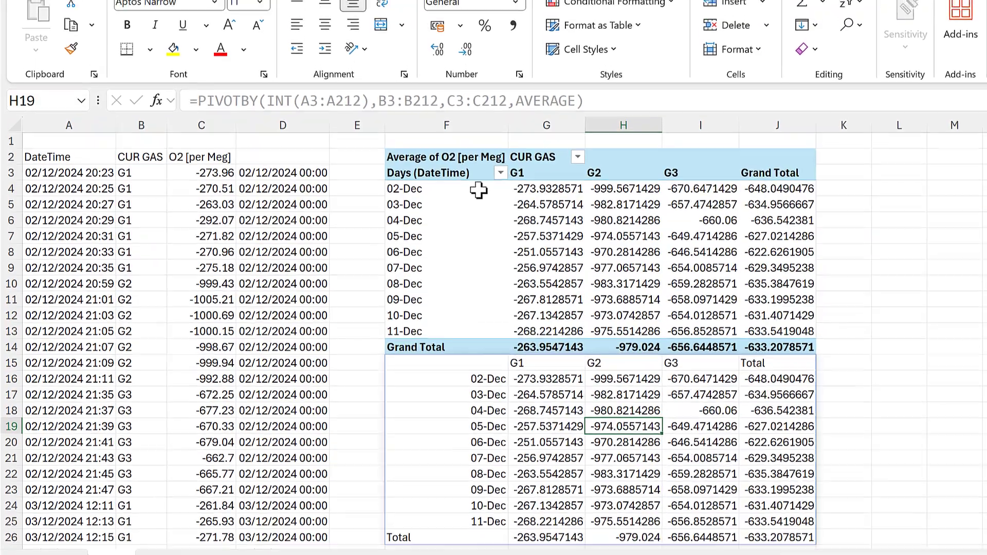
click(485, 172)
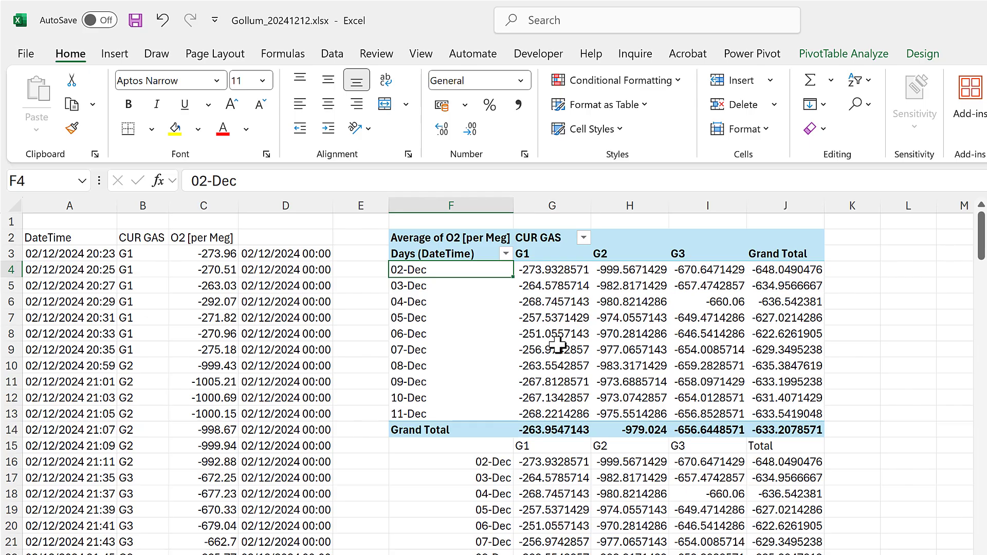
click(923, 55)
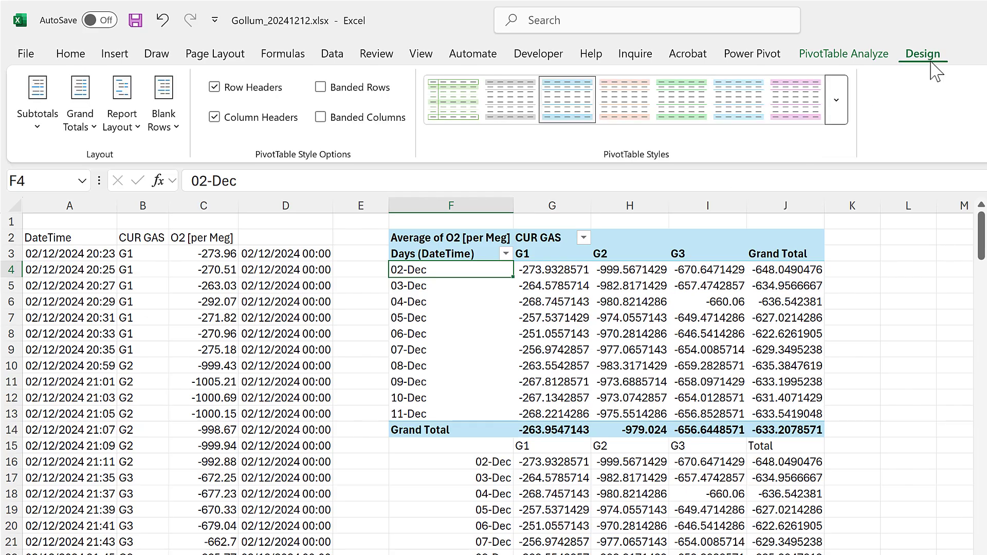
click(90, 135)
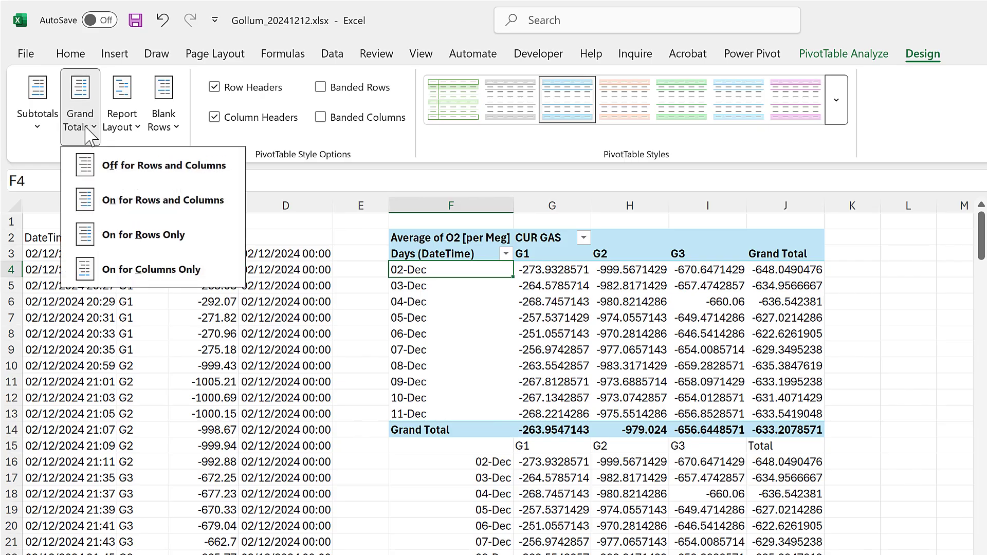
click(163, 166)
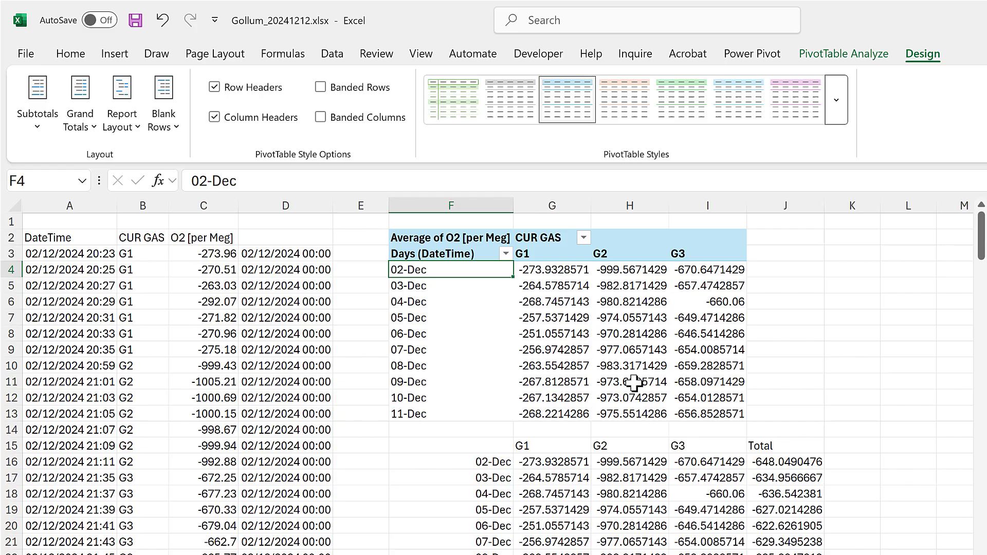
- Extend the PIVOTBY formula in F15 with 0 for field_headers and 0 (No totals) for row_total_depth
click(484, 443)
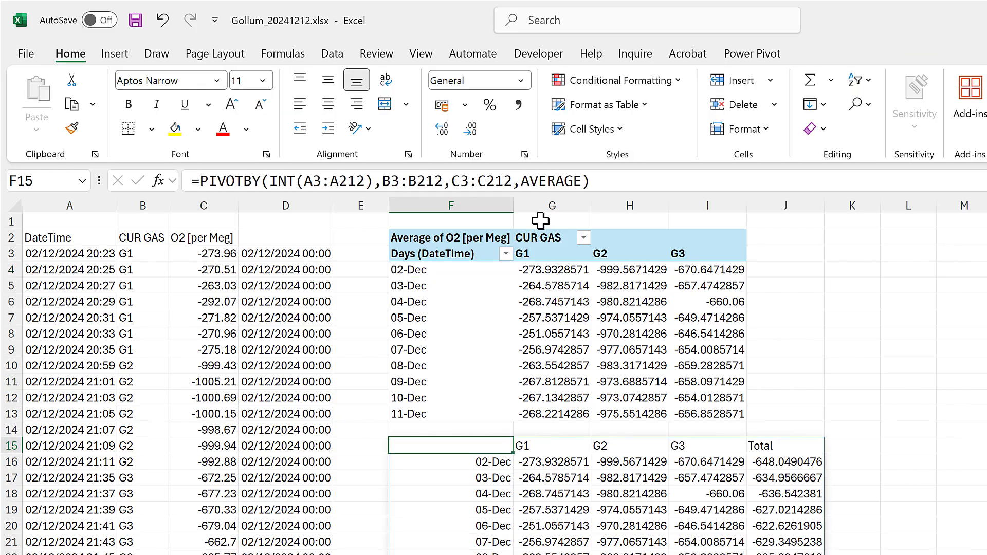
click(582, 180)
text(,)
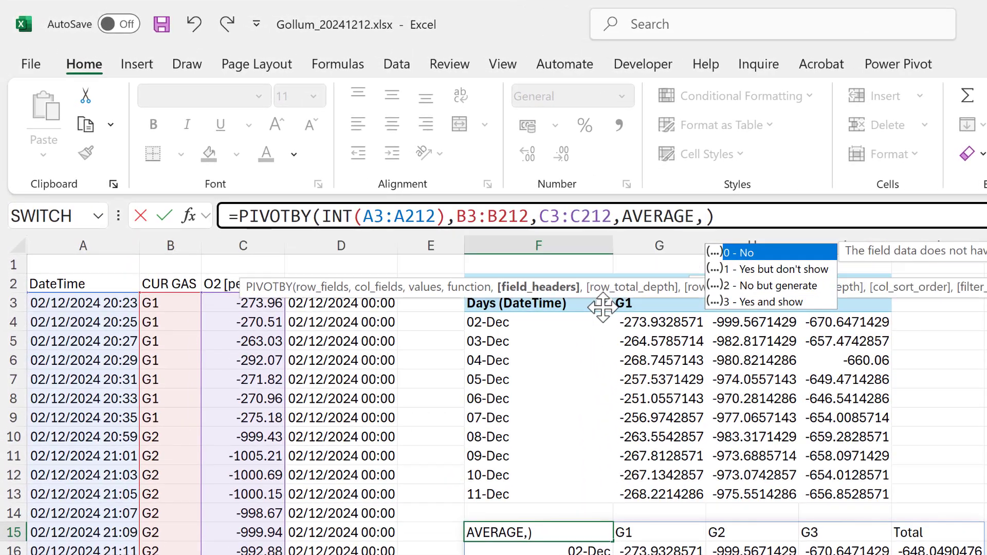
drag(643, 331, 644, 333)
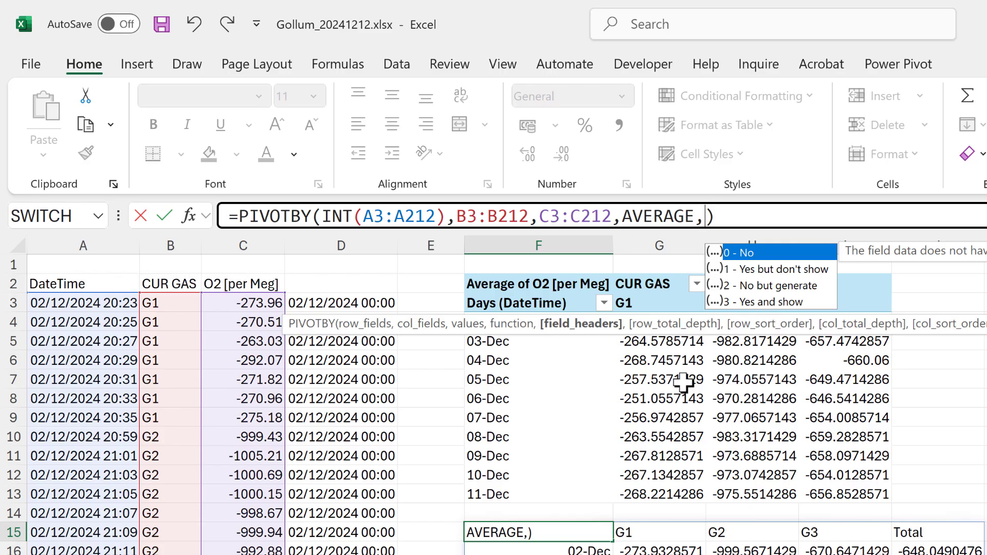
text(0)
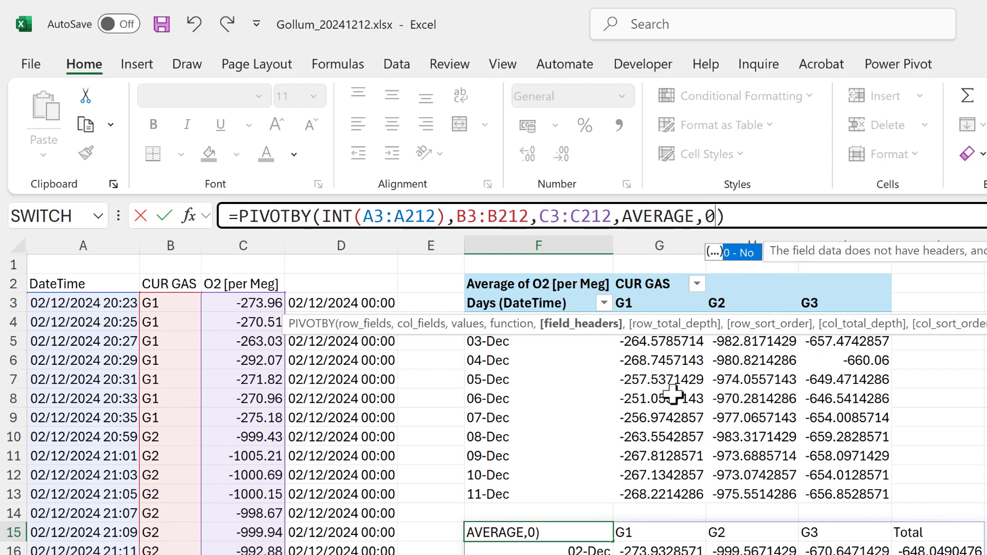
text(,)
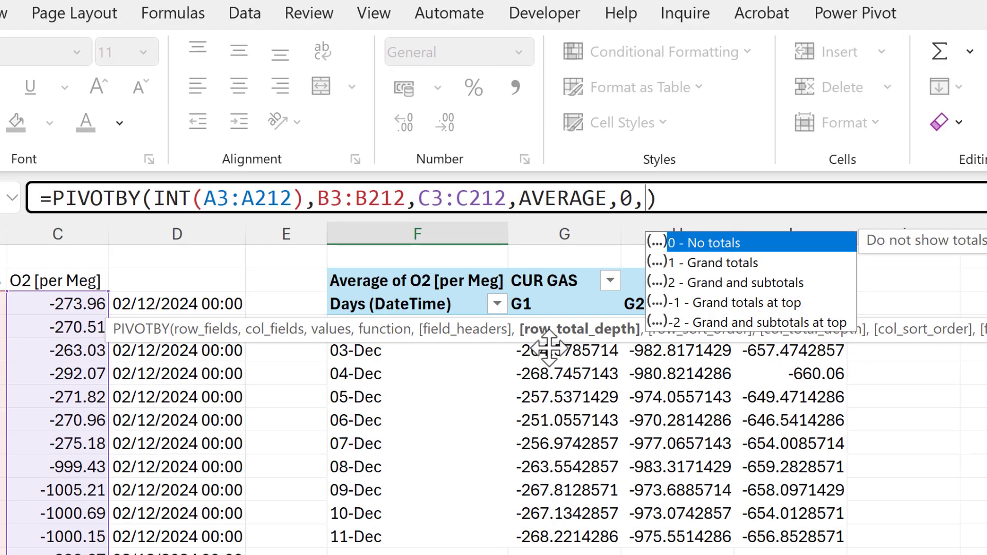
drag(553, 339, 552, 358)
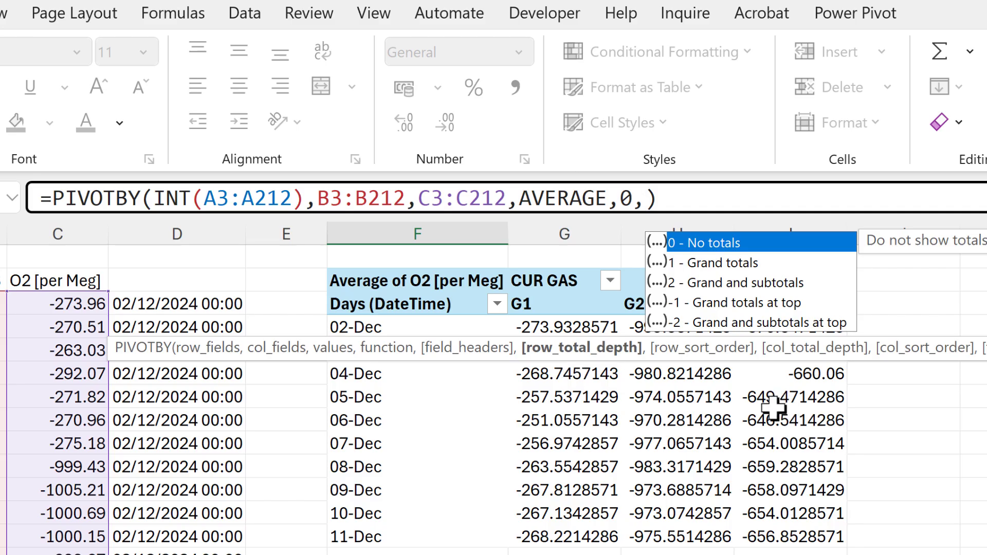
text(0)
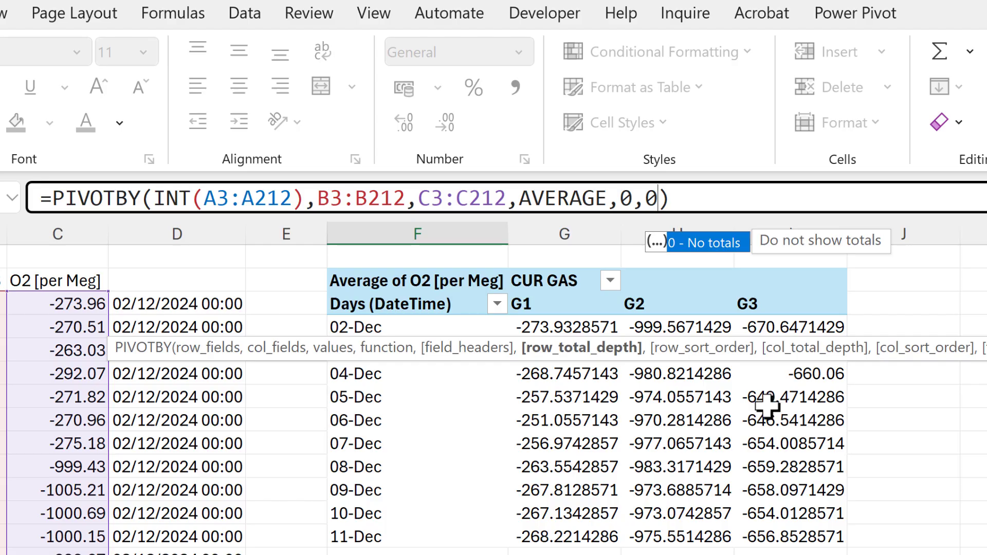
- Leave the PIVOTBY row_sort_order argument empty, set col_total_depth to 0 (No totals), enter the formula and reselect F15
text(,)
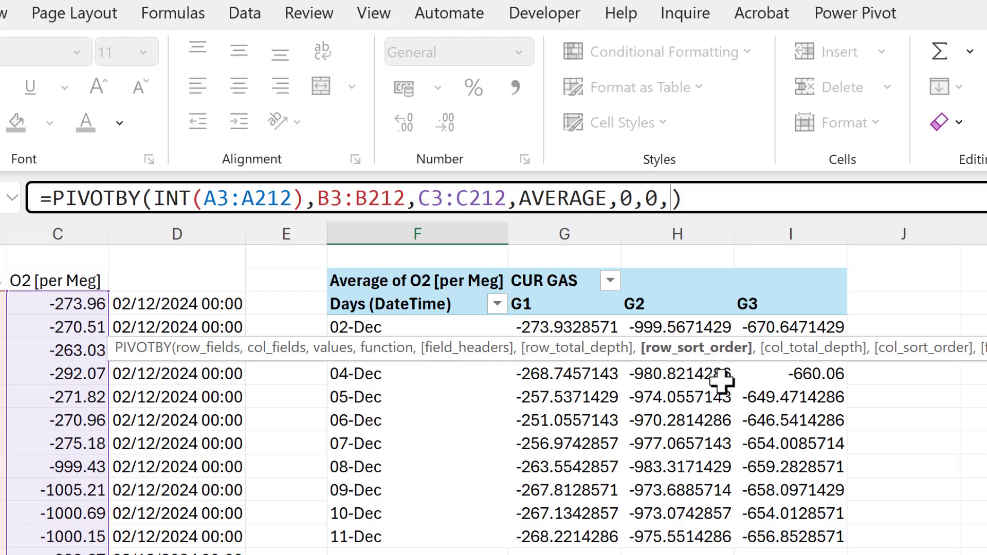
text(,)
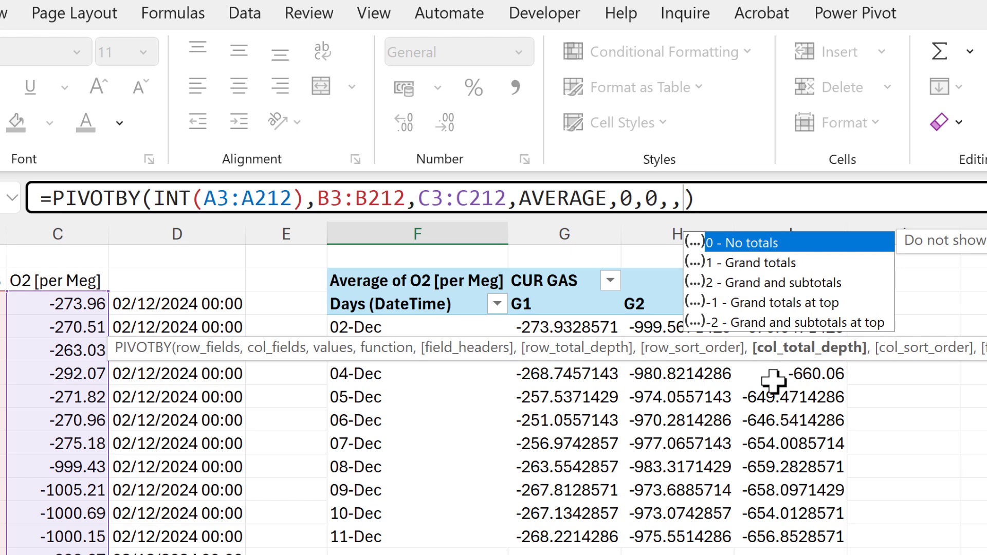
text(0)
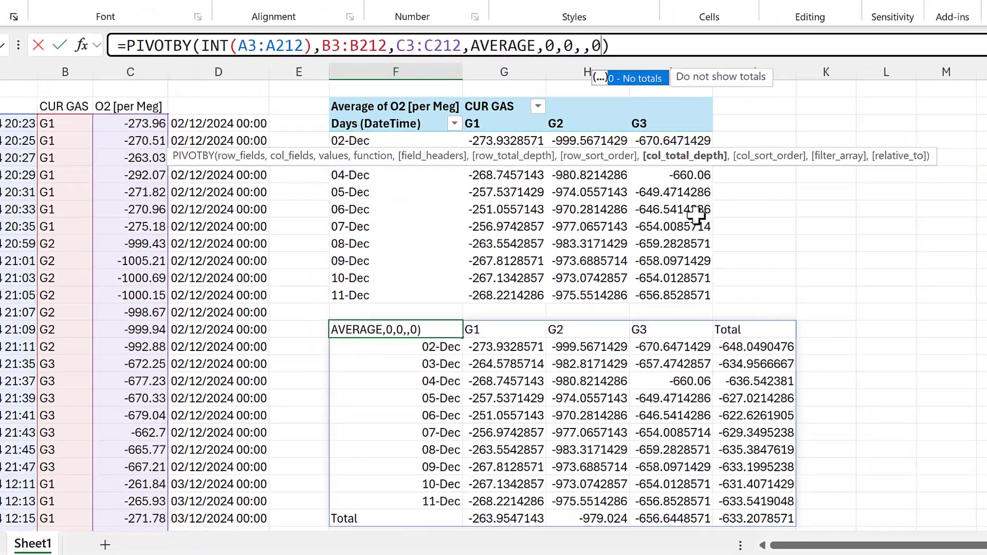
key(Return)
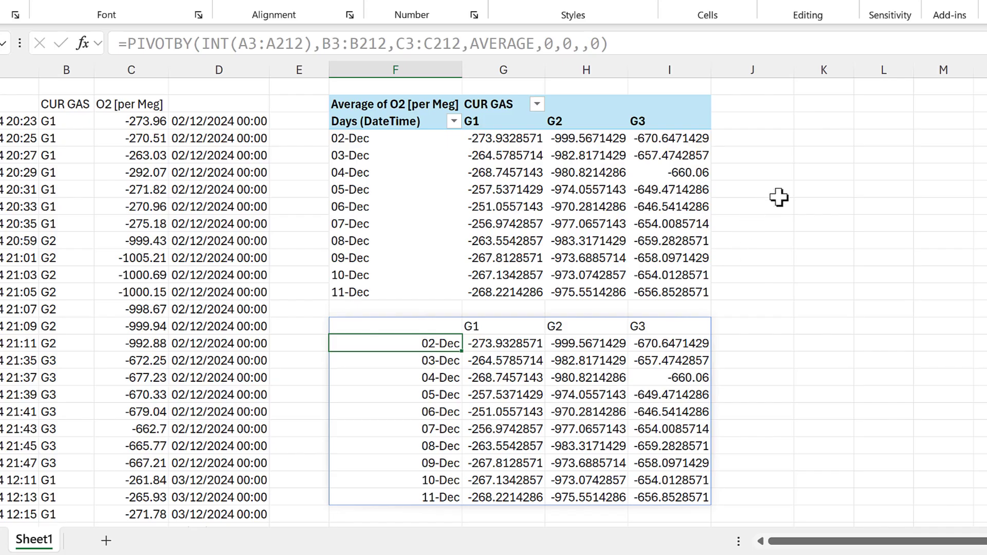
click(434, 324)
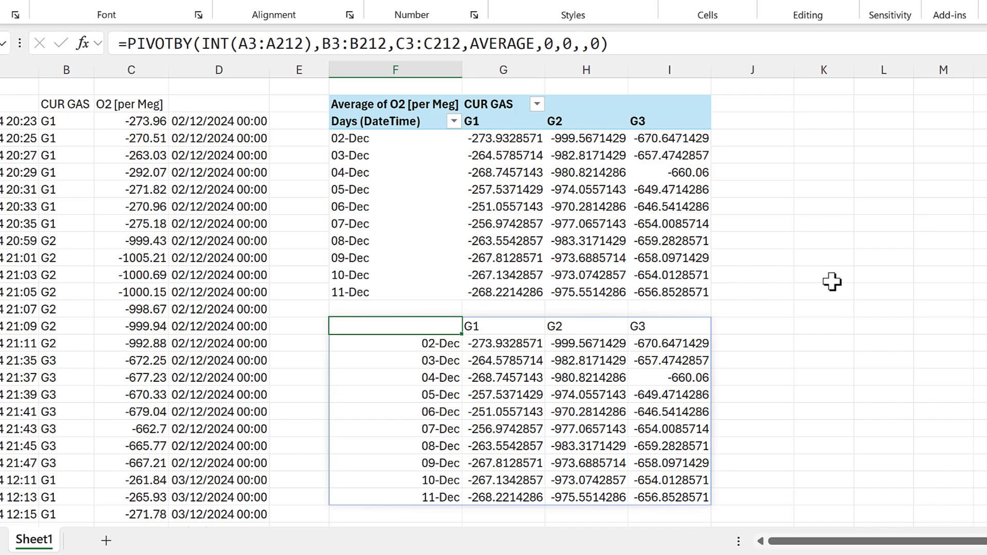